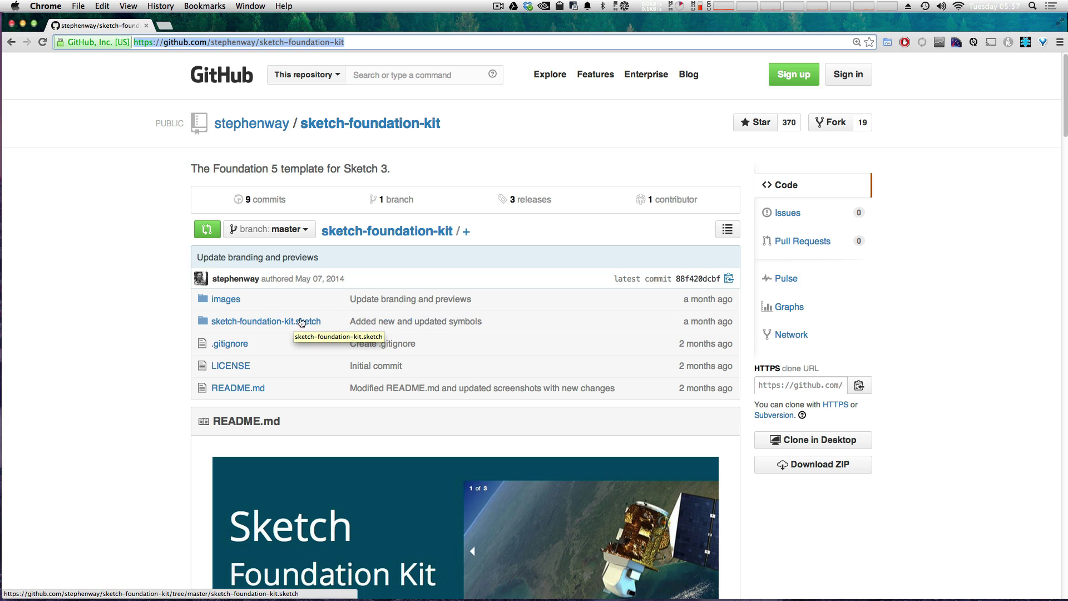
scroll(290, 338, down, 20)
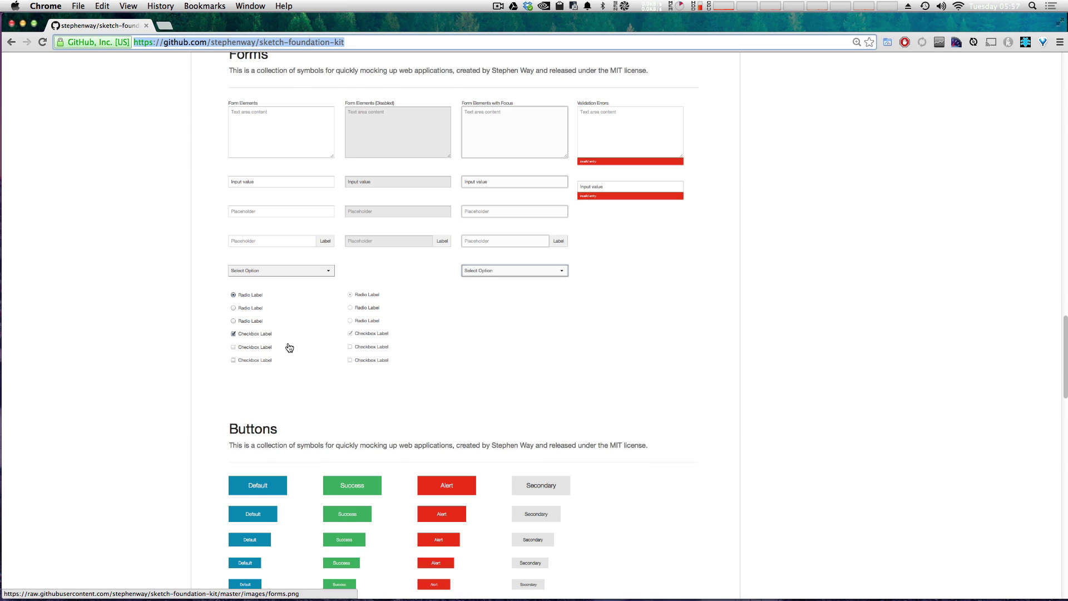
scroll(289, 347, down, 5)
scroll(283, 342, down, 5)
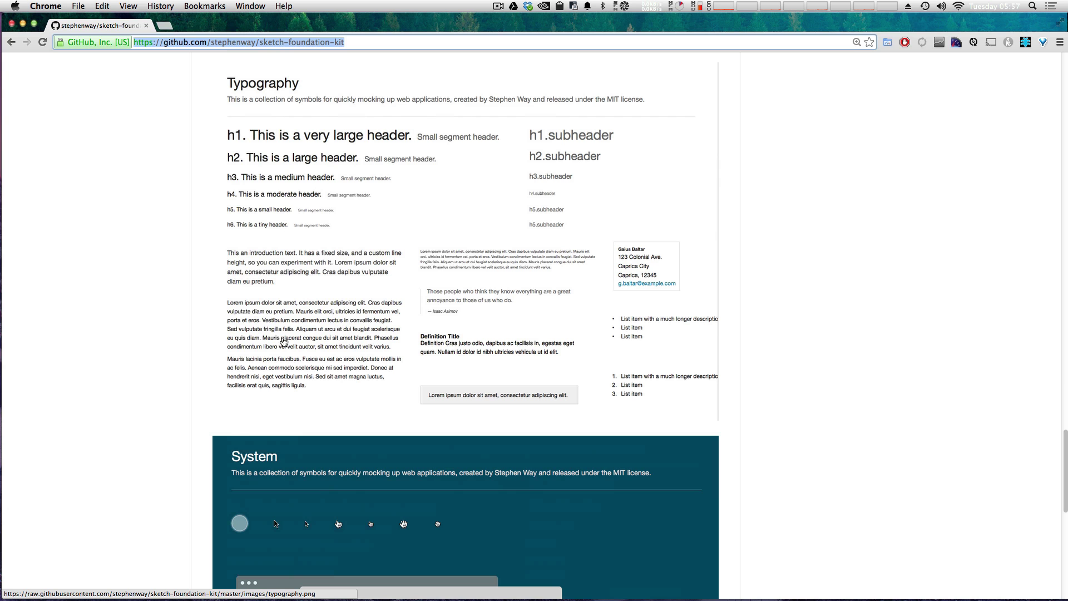
scroll(283, 343, down, 5)
scroll(284, 342, up, 10)
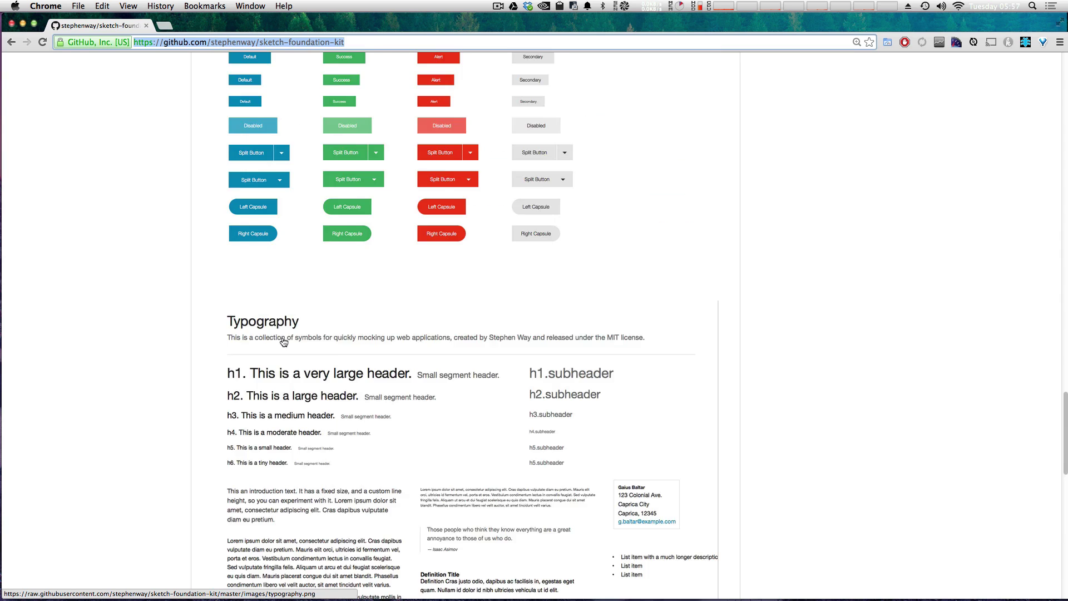
scroll(281, 341, down, 11)
scroll(281, 340, up, 20)
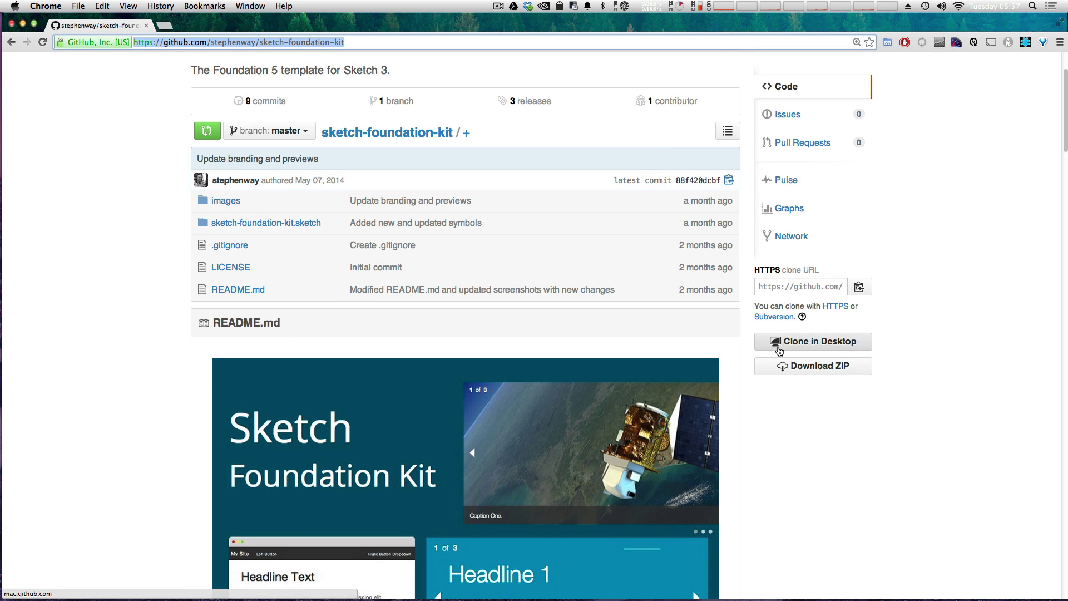
Step: Download the Foundation kit as a ZIP and open the sketch-foundation-kit-master folder in Finder
click(794, 373)
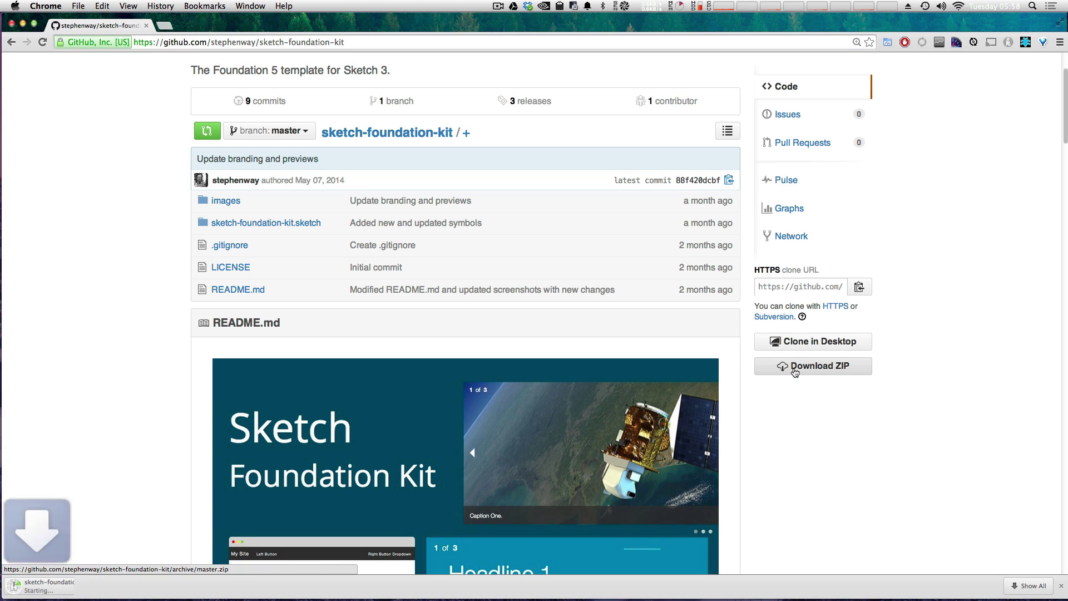
click(735, 573)
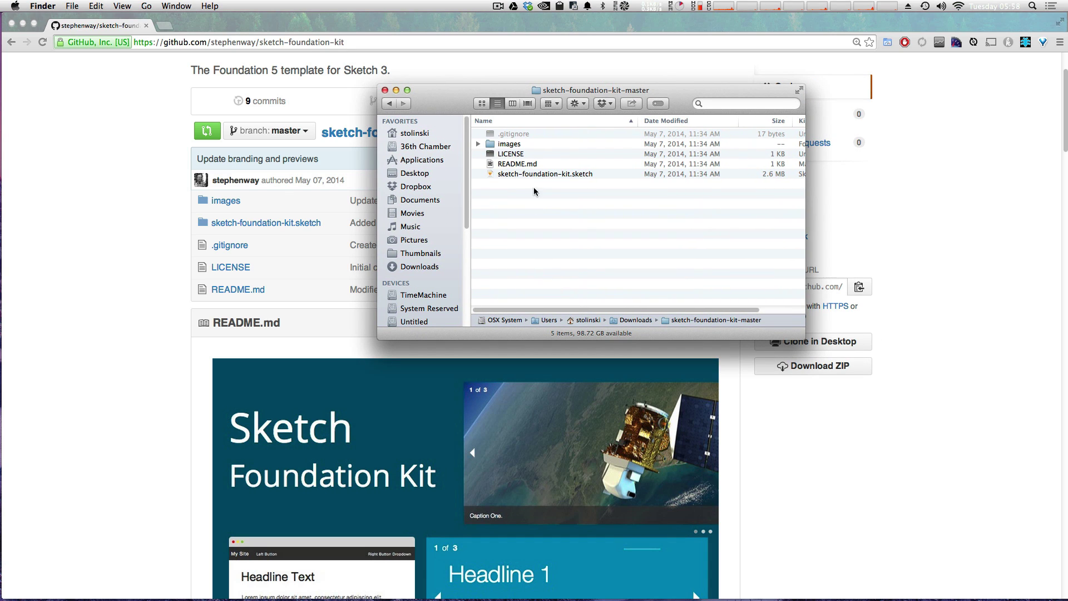
Step: Select sketch-foundation-kit.sketch, peek inside the images folder, and open the file in Sketch
click(547, 173)
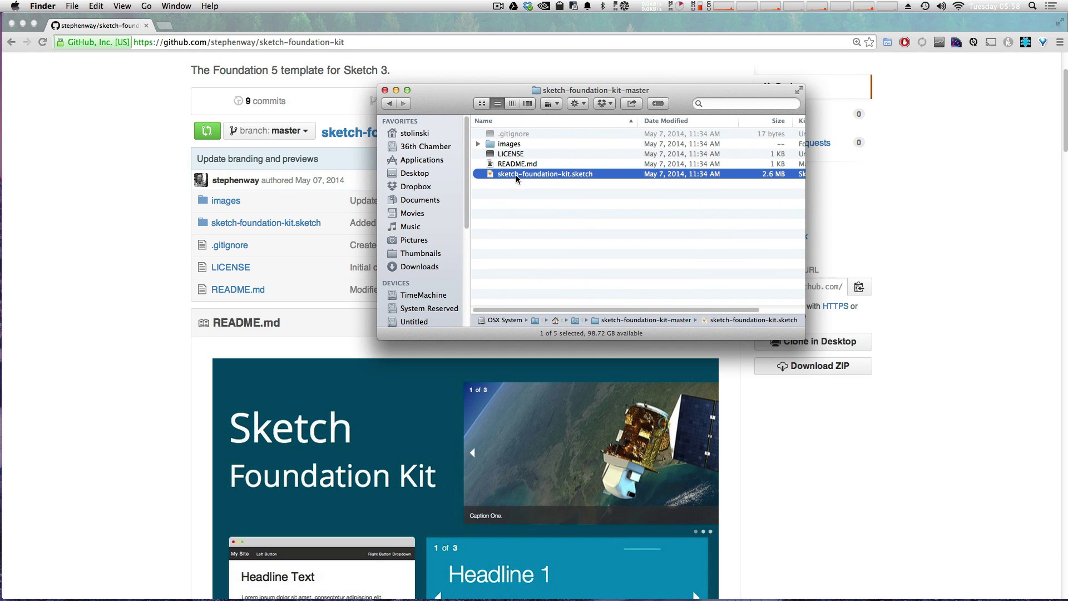
click(478, 153)
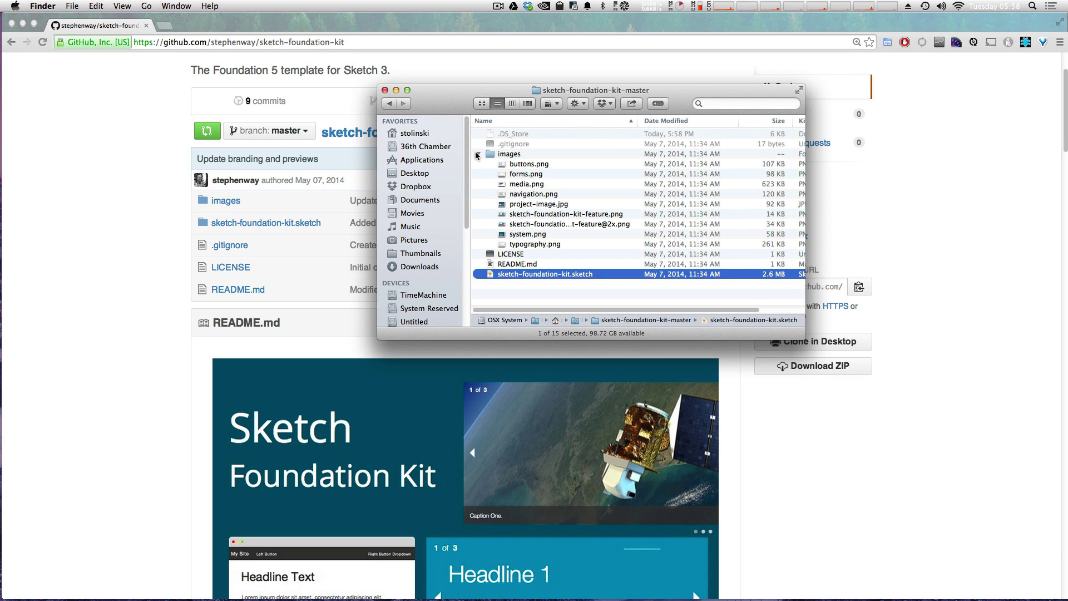
click(478, 154)
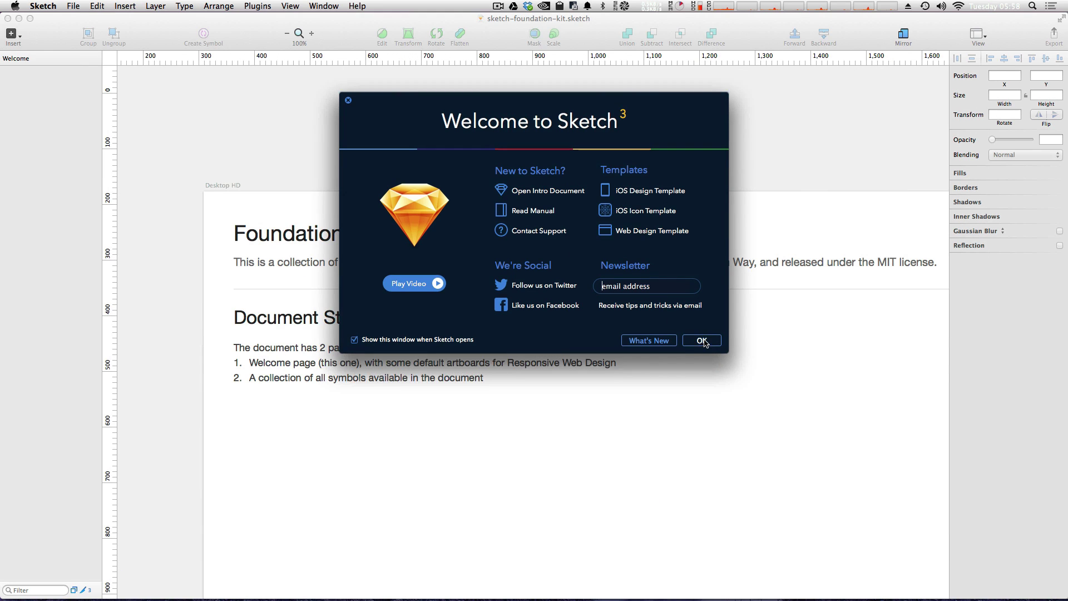
Step: Dismiss the Welcome to Sketch dialog, zoom to 50%, and pan across to Mobile Portrait
click(702, 343)
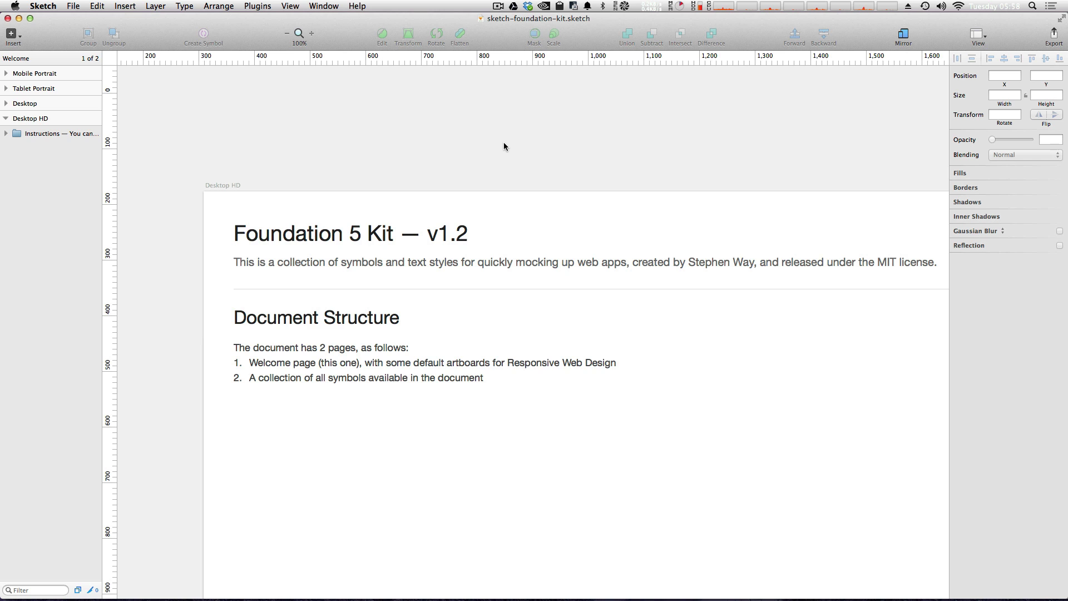
key(super+minus)
scroll(669, 321, down, 3)
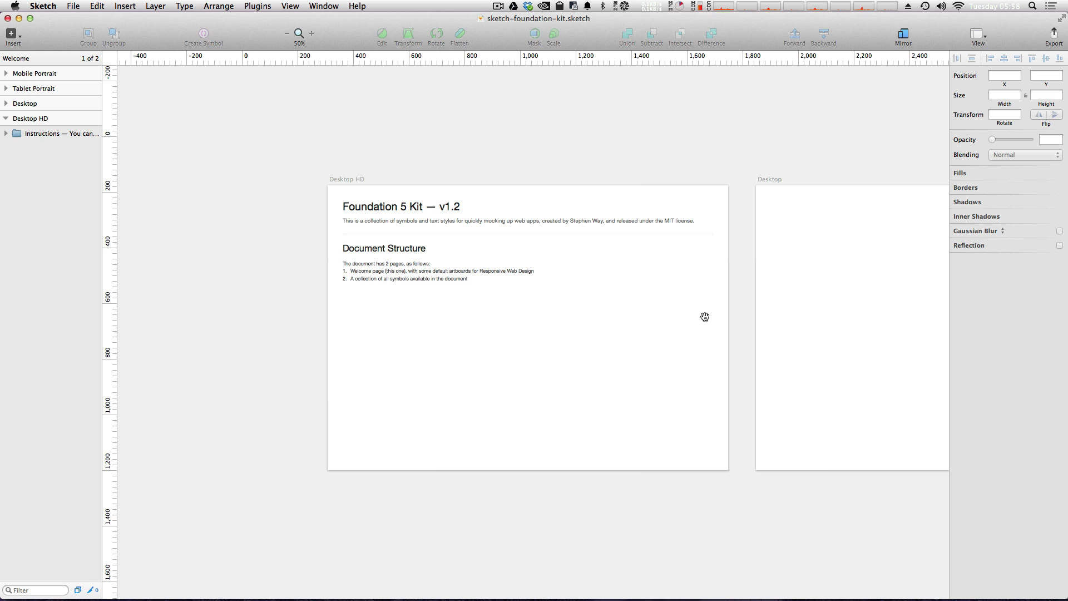
drag(703, 315, 543, 291)
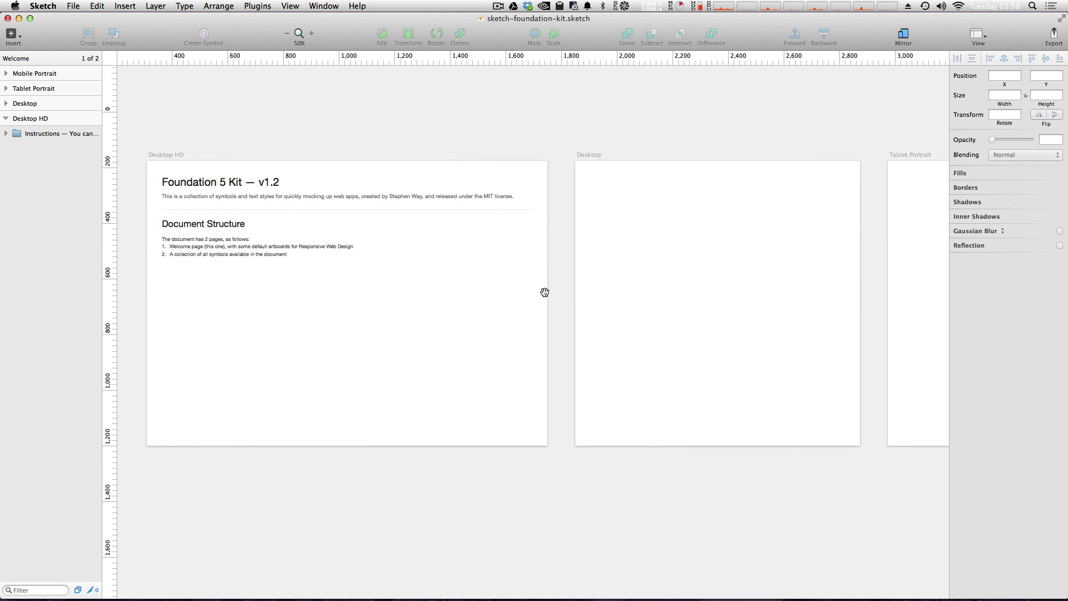
drag(740, 288, 603, 284)
drag(867, 267, 637, 256)
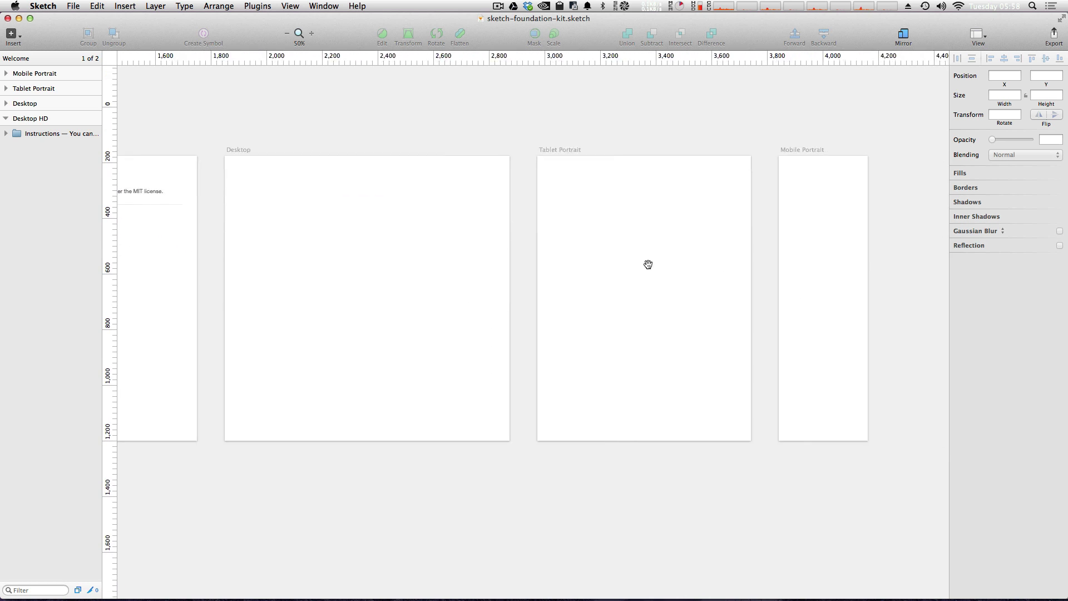
Step: Check the sizes of the Mobile Portrait, Tablet Portrait, Desktop and Desktop HD artboards
click(17, 73)
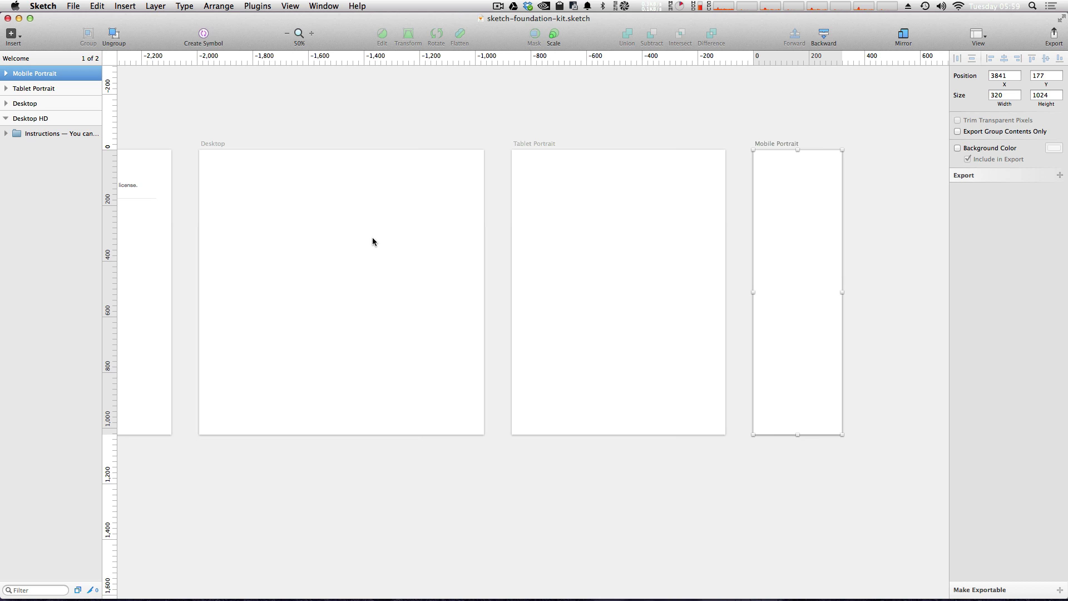
click(45, 92)
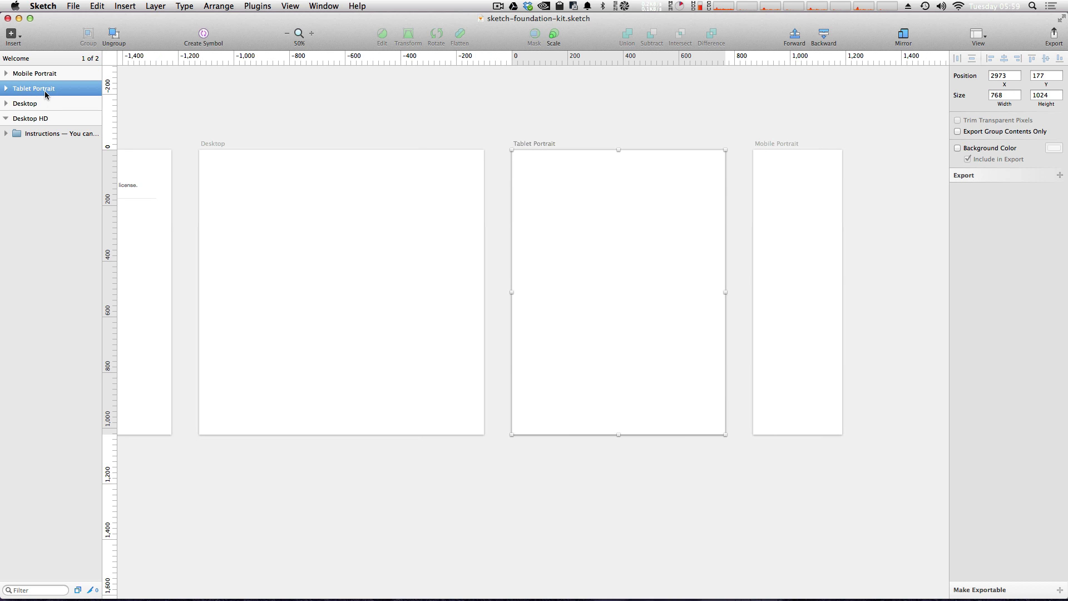
click(41, 103)
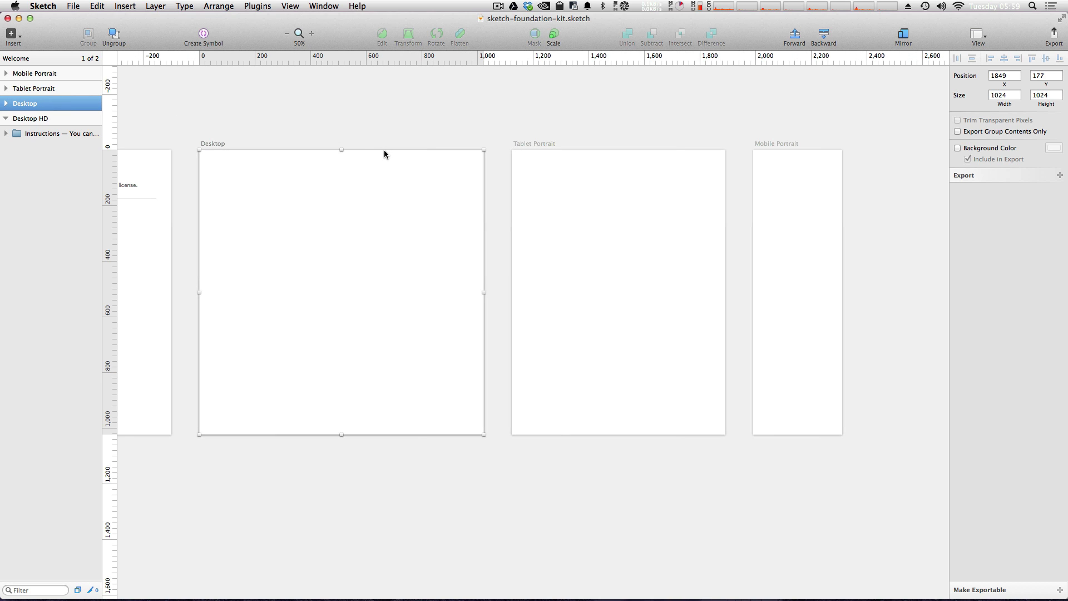
click(27, 120)
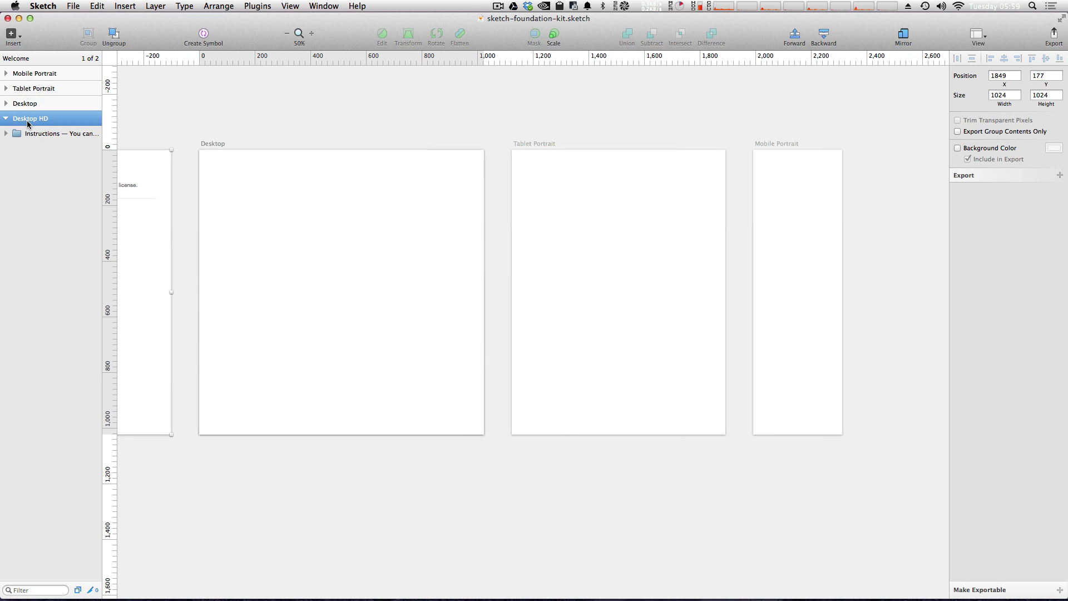
Step: Centre the Desktop HD artboard in view and collapse its layer group
drag(344, 266, 676, 259)
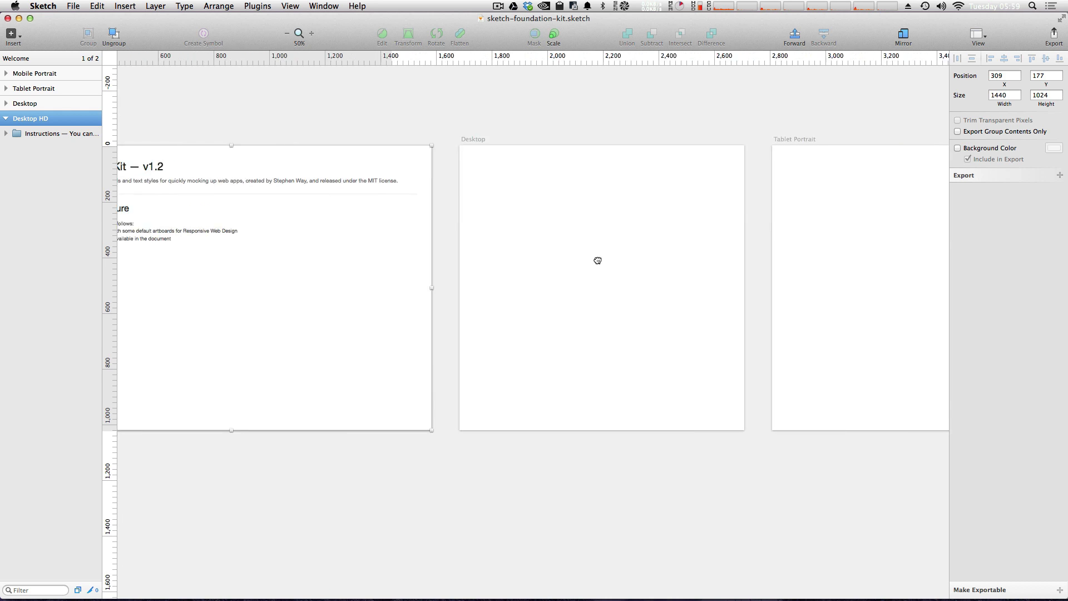
drag(338, 245, 420, 243)
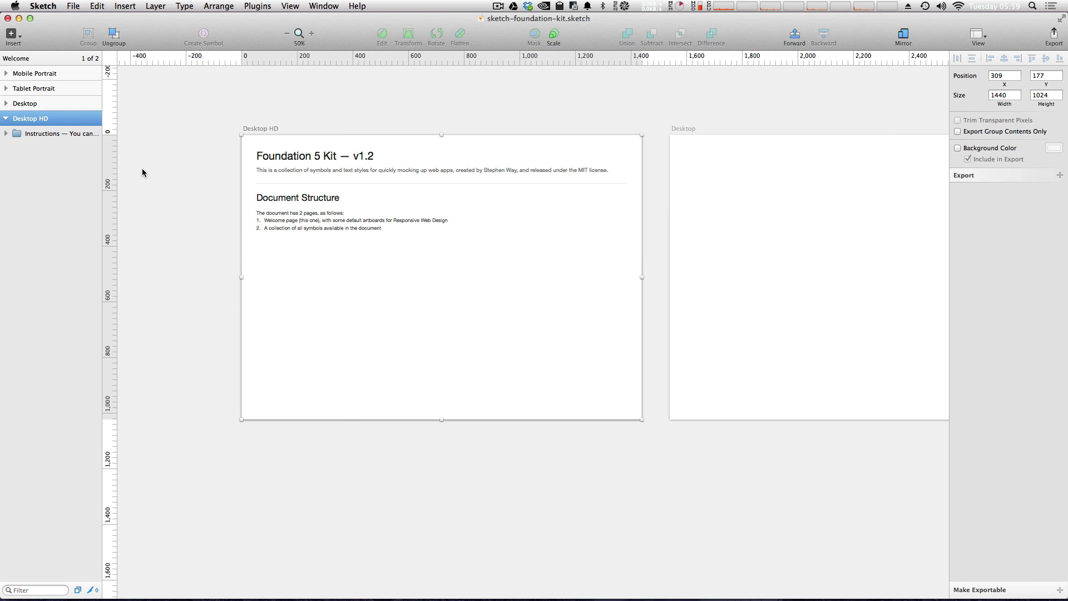
click(6, 121)
mouse_move(622, 253)
mouse_down()
mouse_move(709, 212)
mouse_move(535, 248)
mouse_move(714, 224)
mouse_move(751, 253)
mouse_up()
Step: Insert the Buttons / Alert (Large) symbol below the Document Structure text on Desktop HD
click(465, 138)
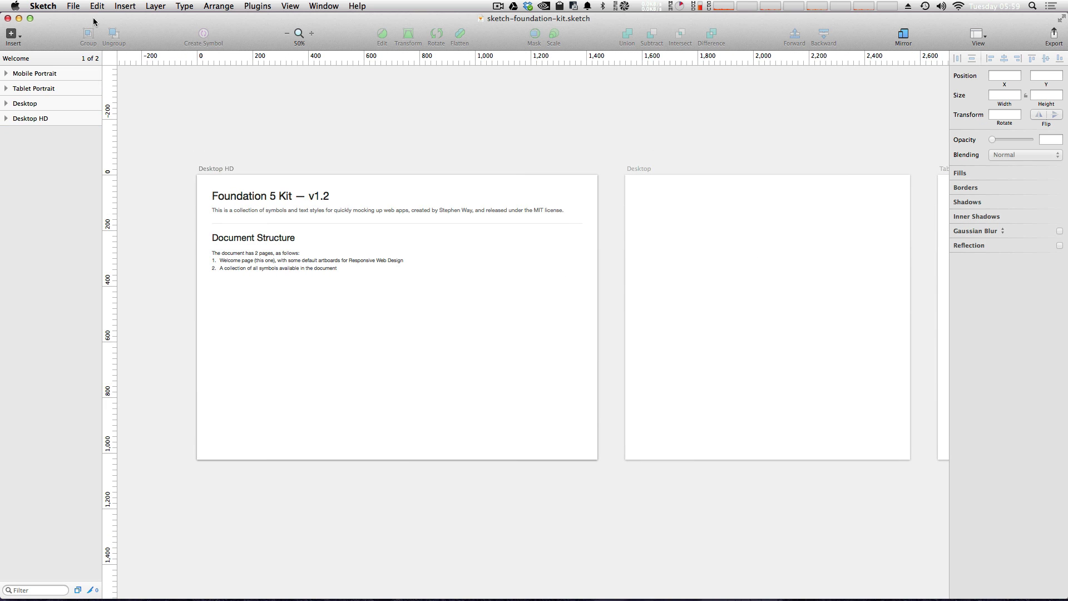
click(13, 34)
mouse_move(51, 180)
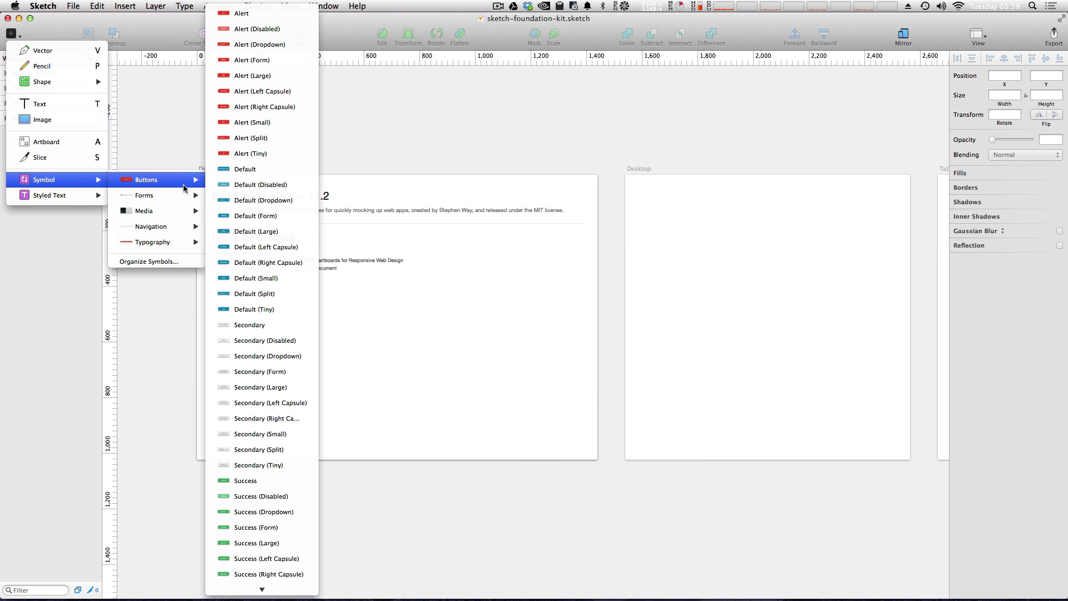
mouse_move(155, 179)
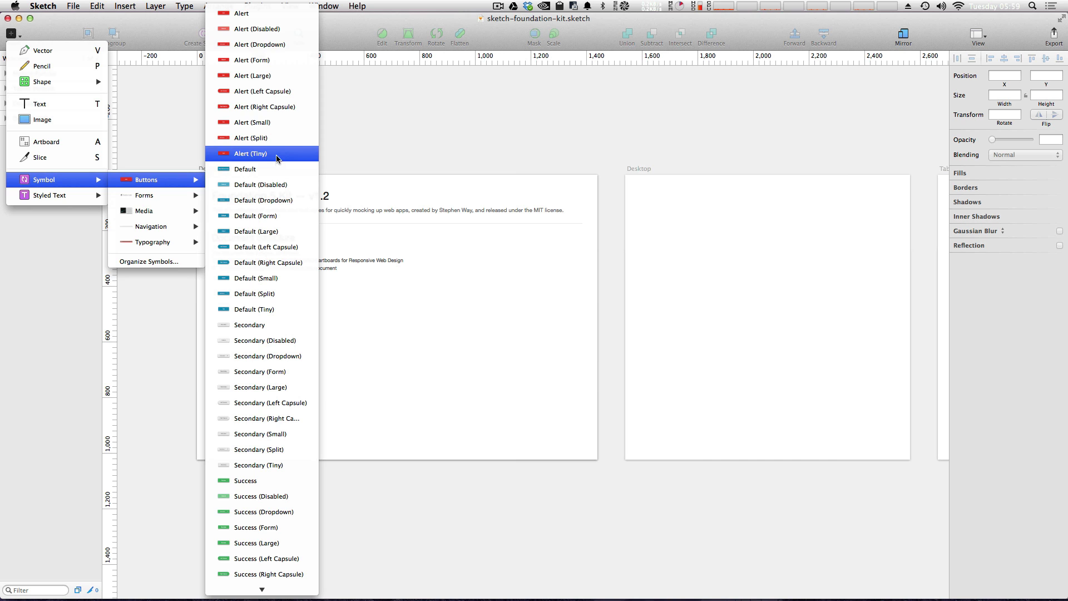
click(258, 80)
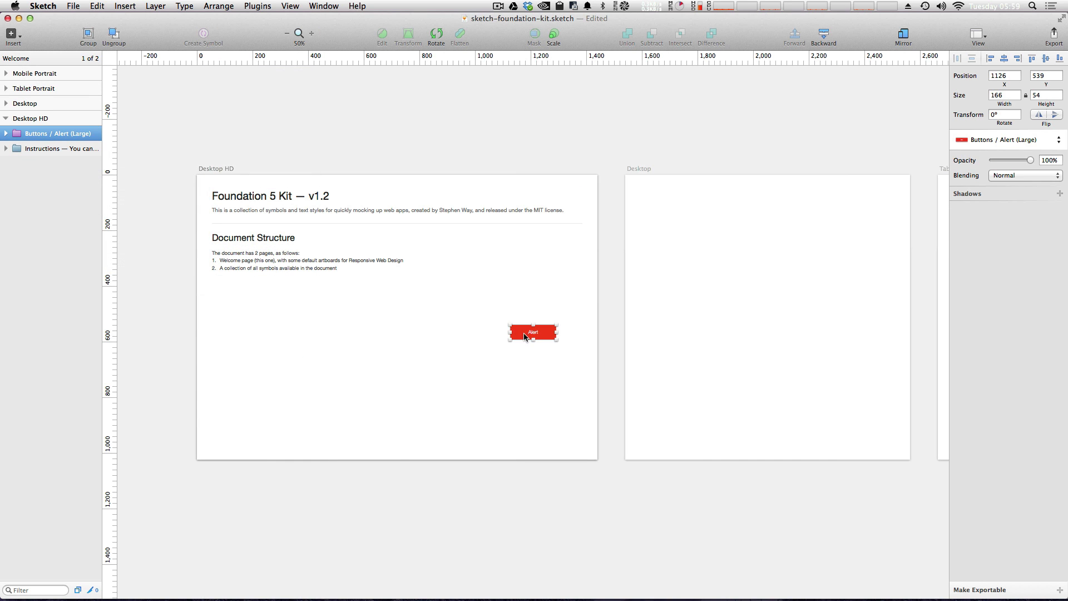
mouse_move(525, 333)
mouse_down()
mouse_move(467, 273)
mouse_move(452, 301)
mouse_up()
click(461, 332)
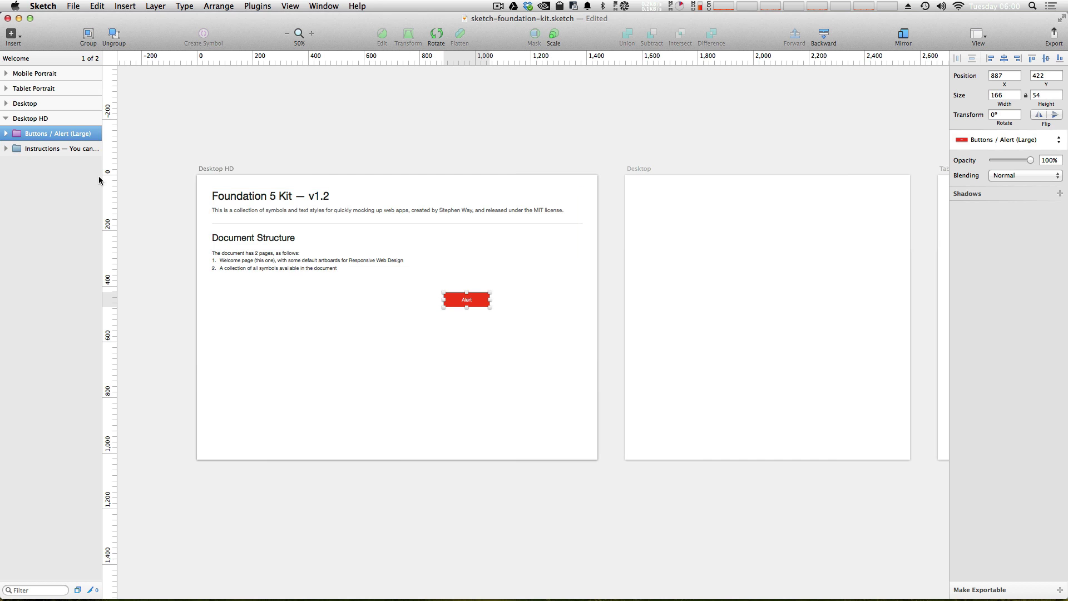
Step: Switch to the Symbols page and pan over the Navigation artboard's top-bar and breadcrumb symbols
click(13, 58)
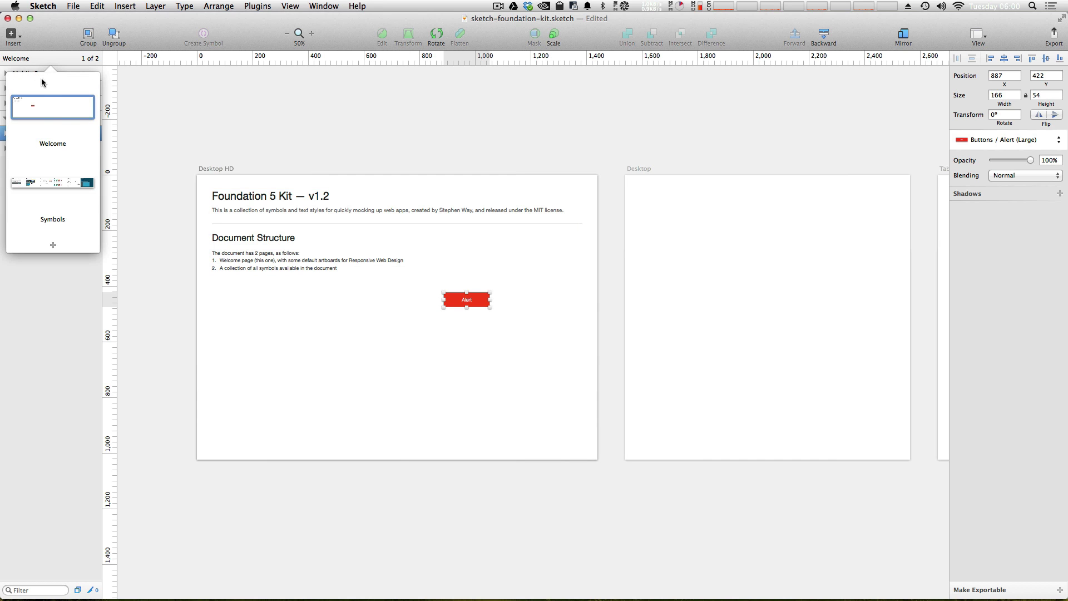
click(61, 189)
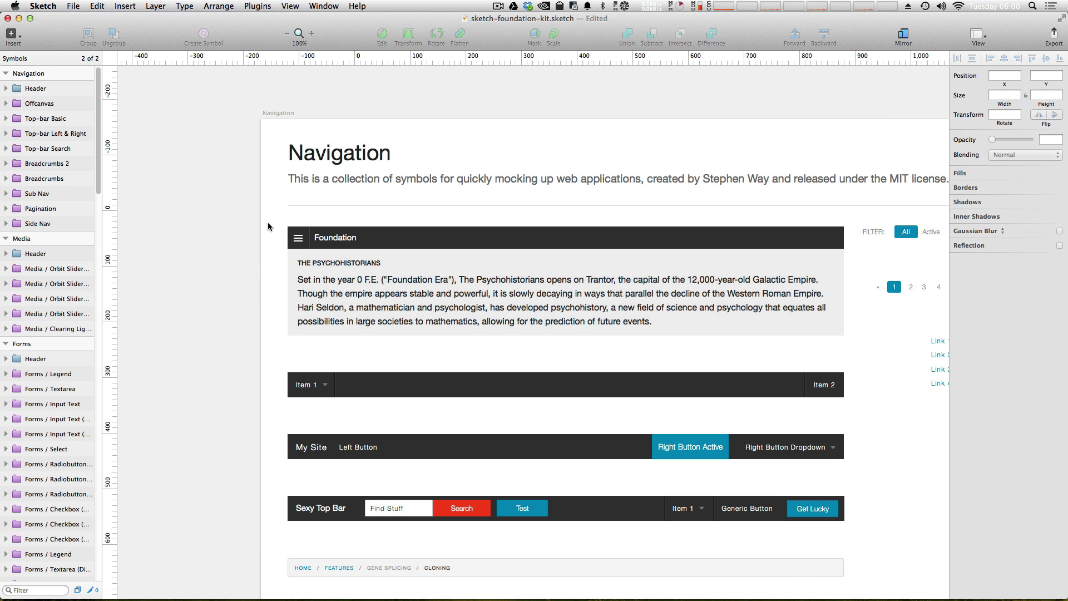
drag(793, 421, 785, 357)
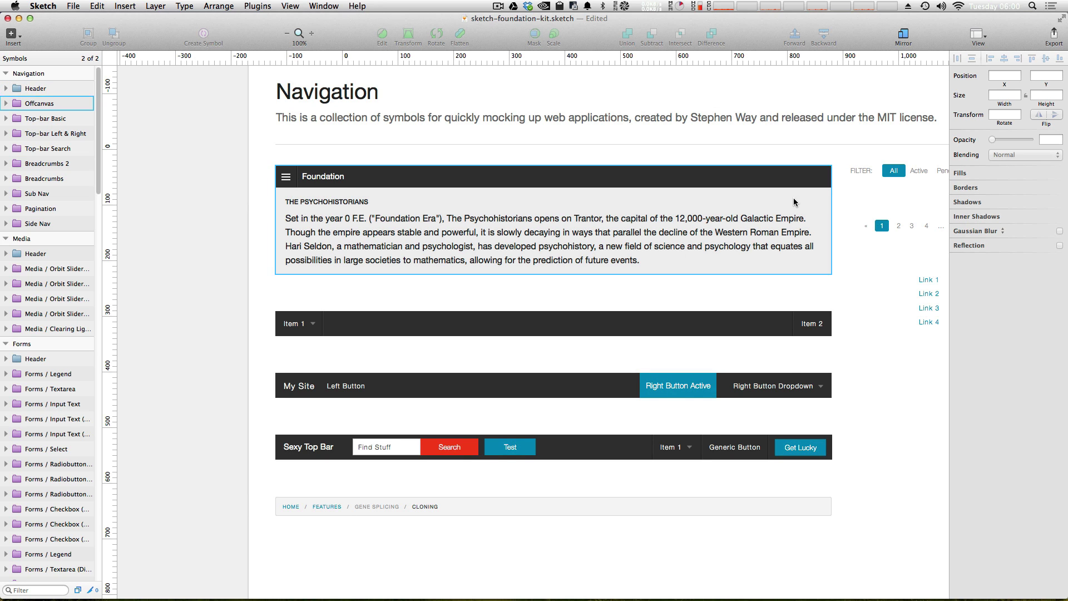
mouse_move(810, 223)
mouse_down()
mouse_move(667, 220)
mouse_move(693, 279)
mouse_up()
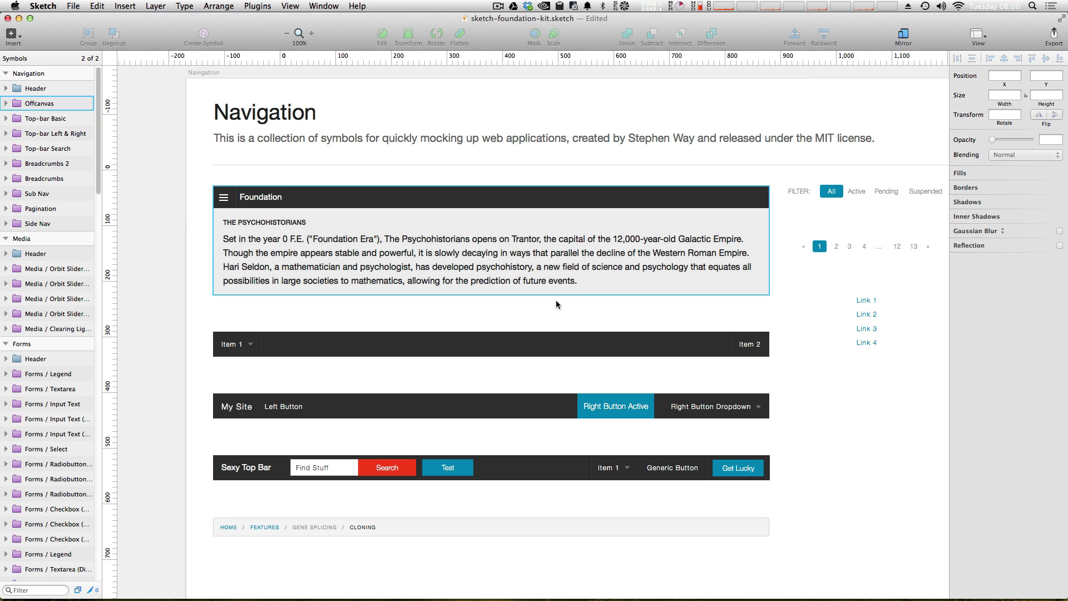
scroll(686, 242, right, 3)
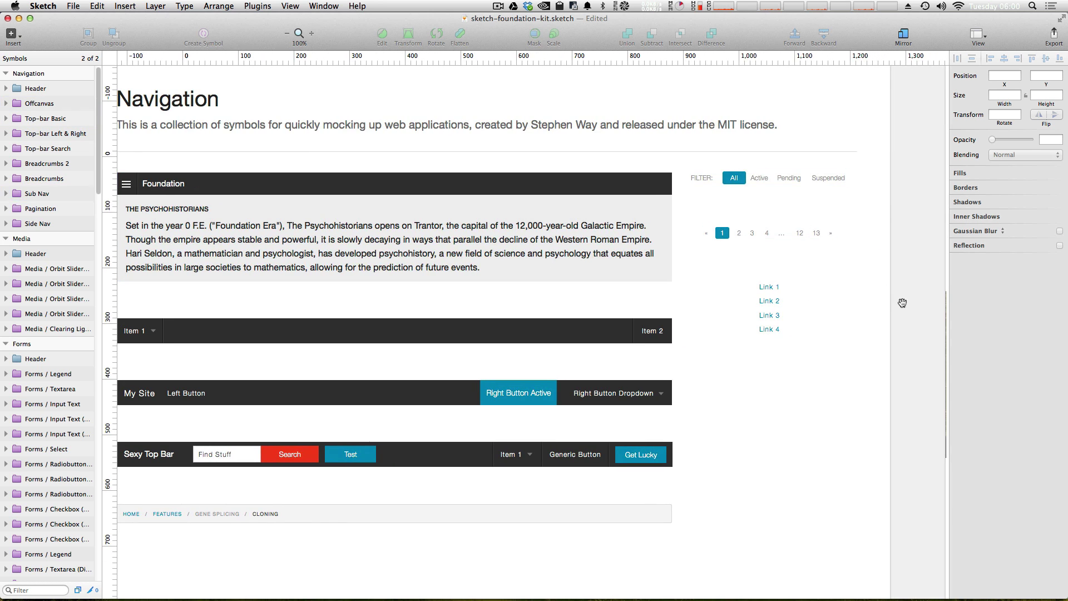
scroll(903, 302, right, 3)
scroll(782, 227, right, 3)
scroll(709, 251, right, 2)
scroll(620, 290, right, 2)
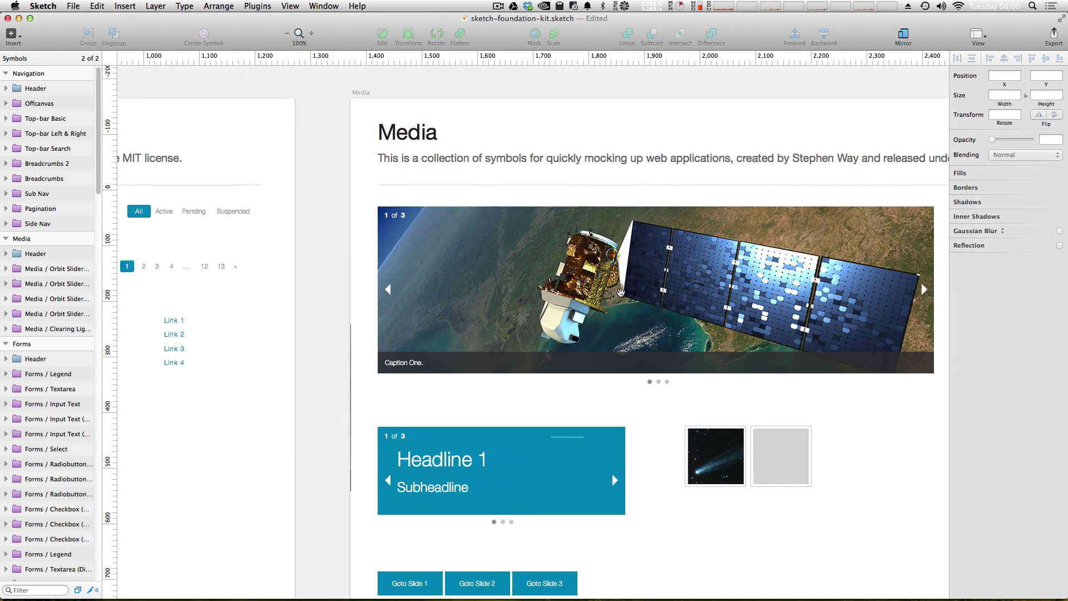
scroll(621, 293, right, 3)
scroll(500, 375, right, 3)
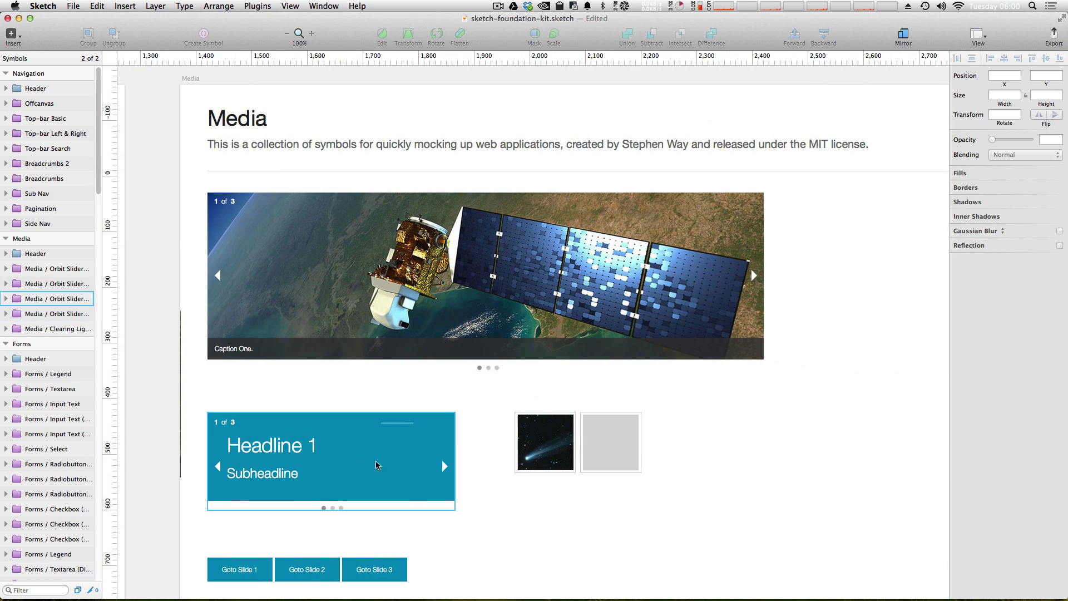
scroll(541, 473, down, 3)
scroll(542, 473, right, 2)
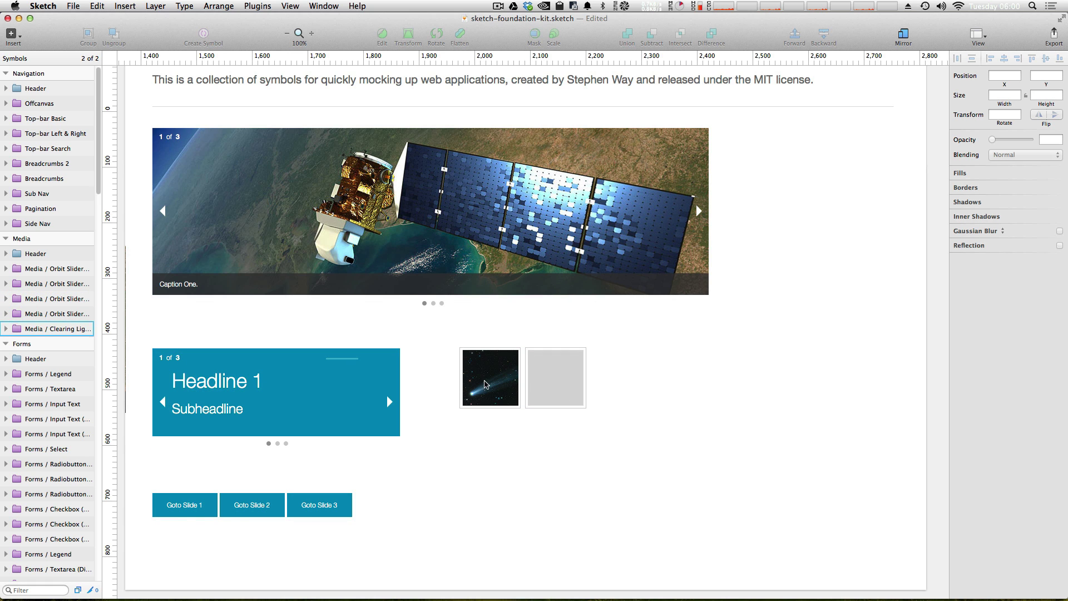
scroll(859, 209, up, 1)
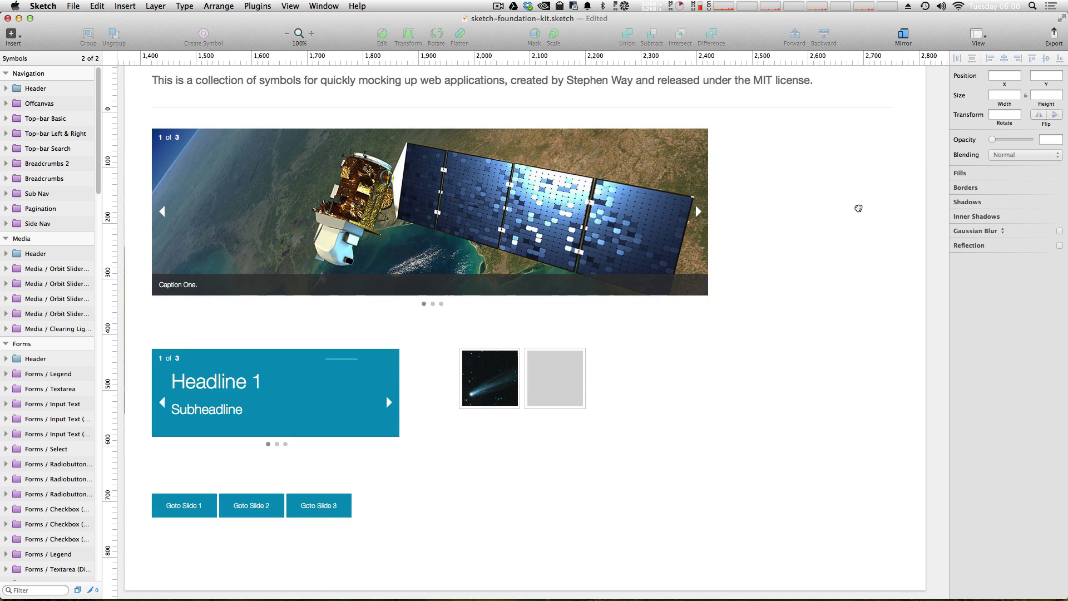
Step: Pan past the Forms and Validation Errors symbols to the Buttons artboard, then toward Typography
drag(859, 209, 509, 238)
drag(890, 240, 483, 225)
drag(710, 279, 594, 286)
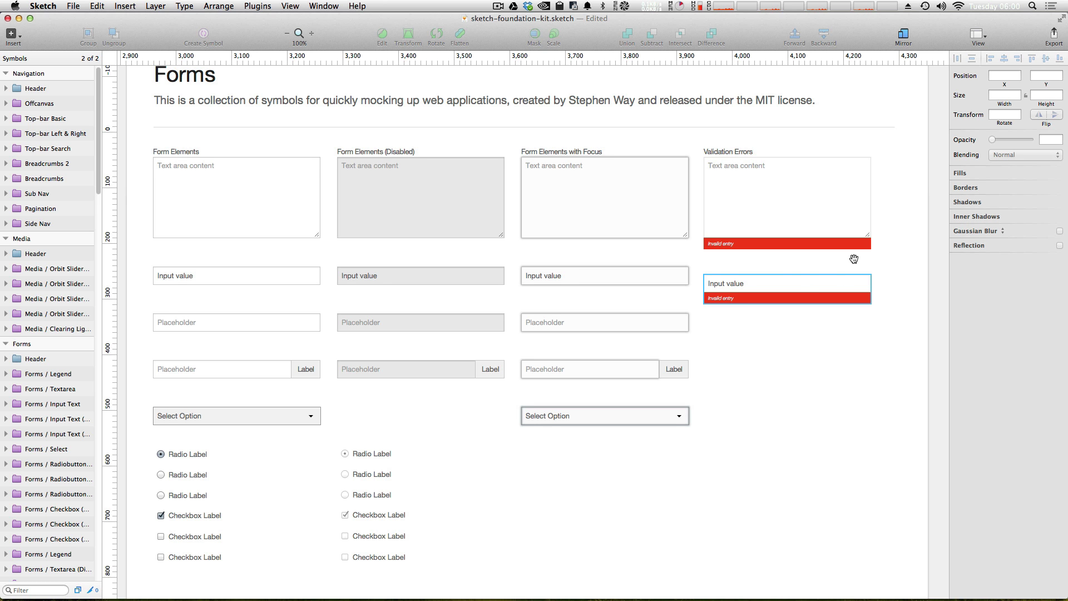
drag(840, 261, 429, 247)
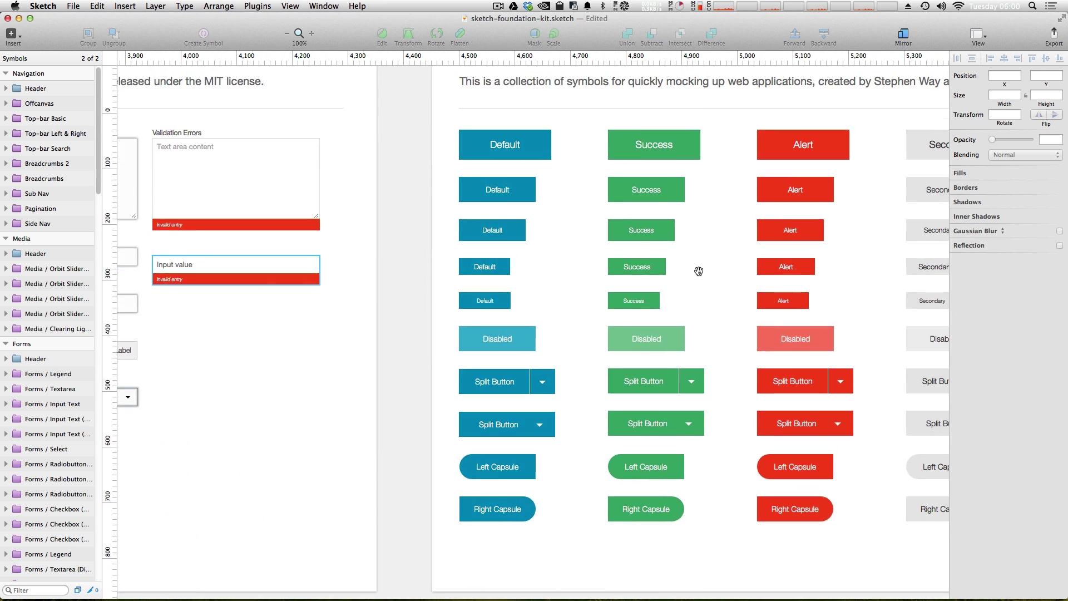
mouse_move(696, 270)
mouse_down()
mouse_move(381, 299)
mouse_move(385, 281)
mouse_up()
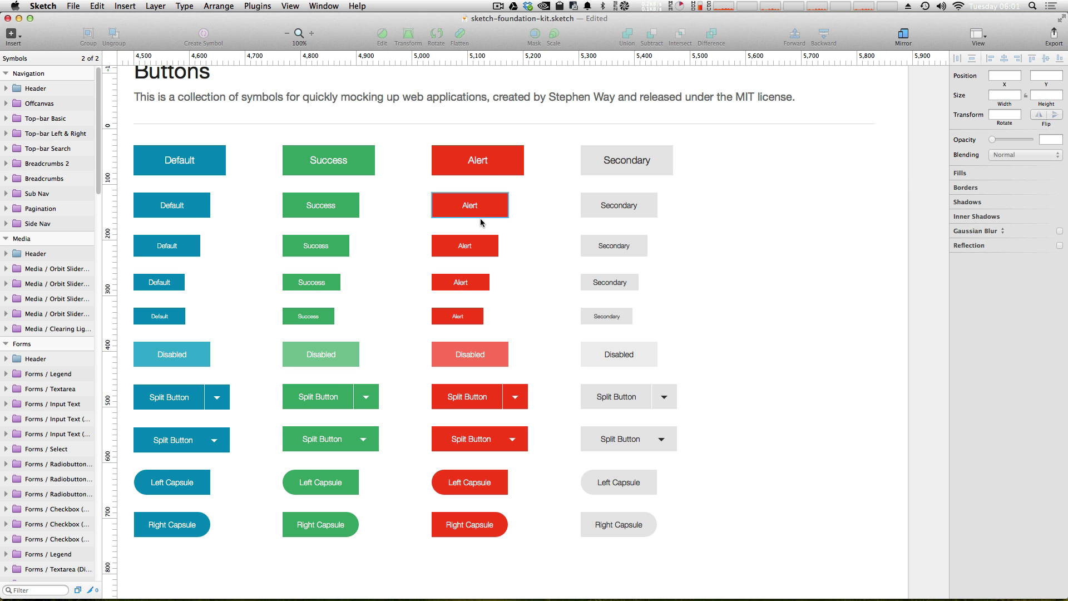
drag(810, 275, 272, 260)
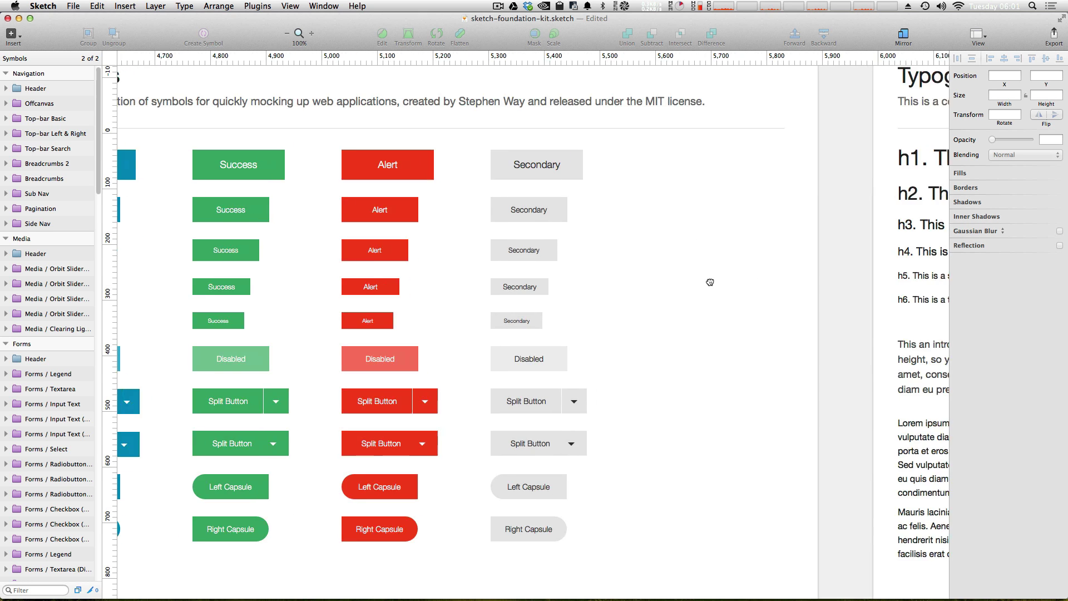
scroll(272, 260, right, 2)
scroll(701, 258, right, 3)
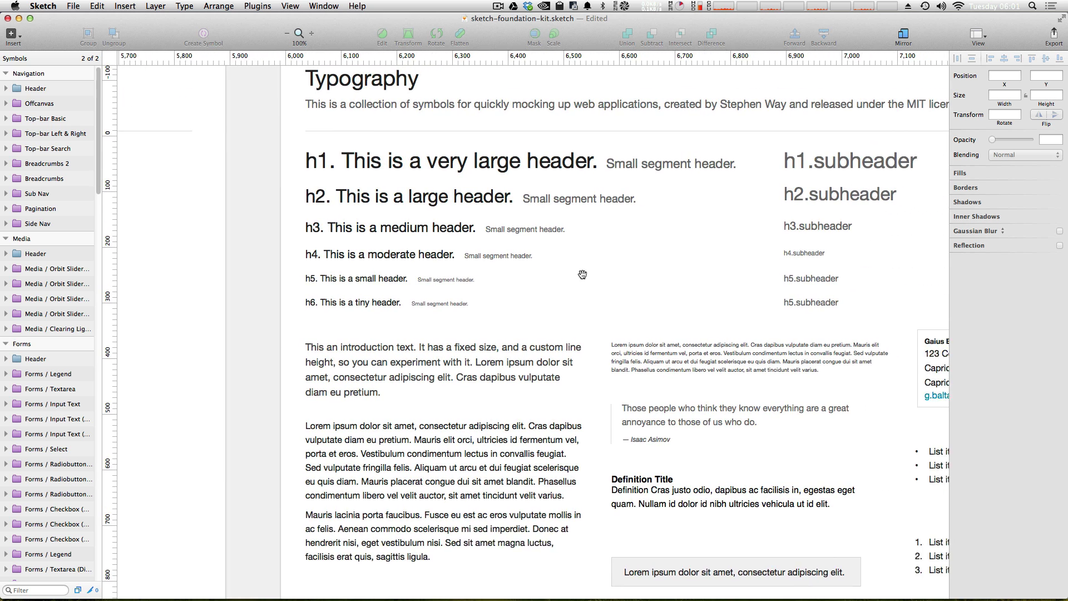
scroll(501, 274, right, 5)
Step: Nudge the view to show the whole Typography artboard with its header sizes and samples
drag(479, 273, 437, 272)
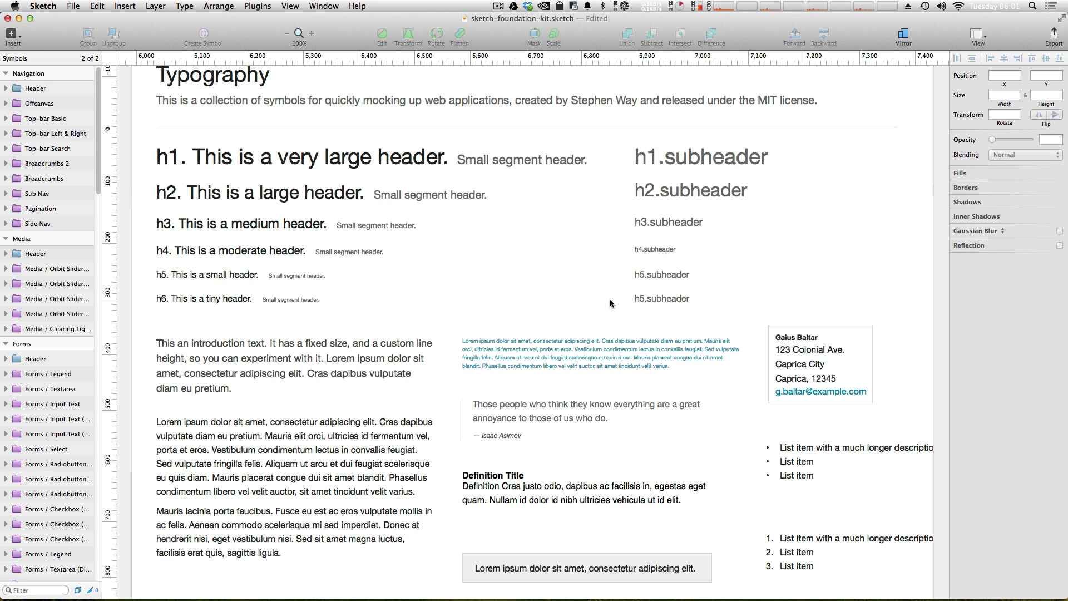
Step: Pan to the teal System artboard and zoom out to 50% for an overview
drag(775, 268, 463, 224)
scroll(463, 225, right, 3)
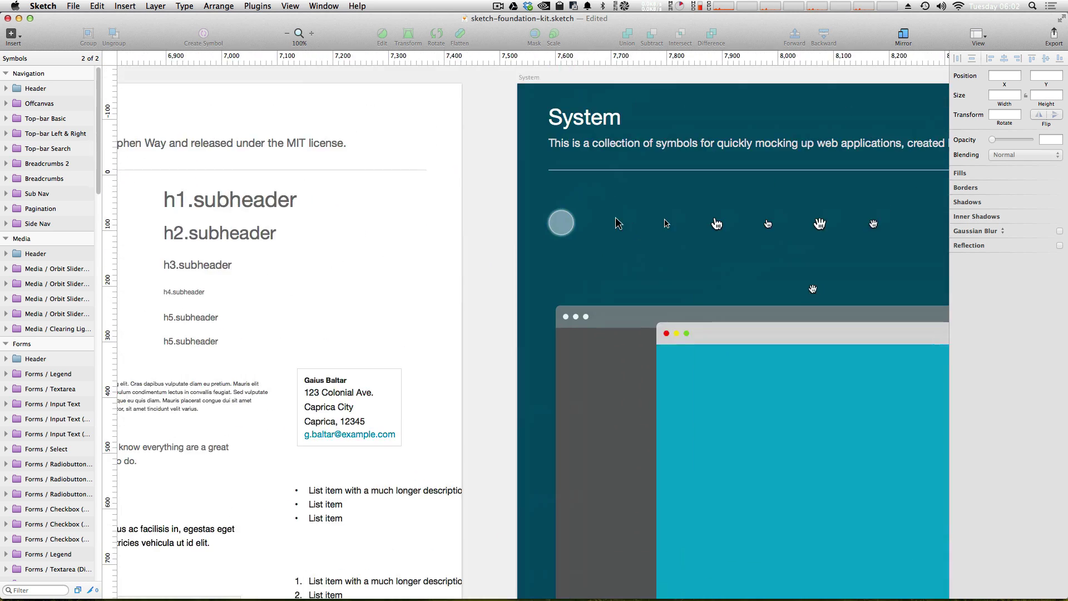
scroll(457, 238, right, 4)
scroll(450, 252, right, 3)
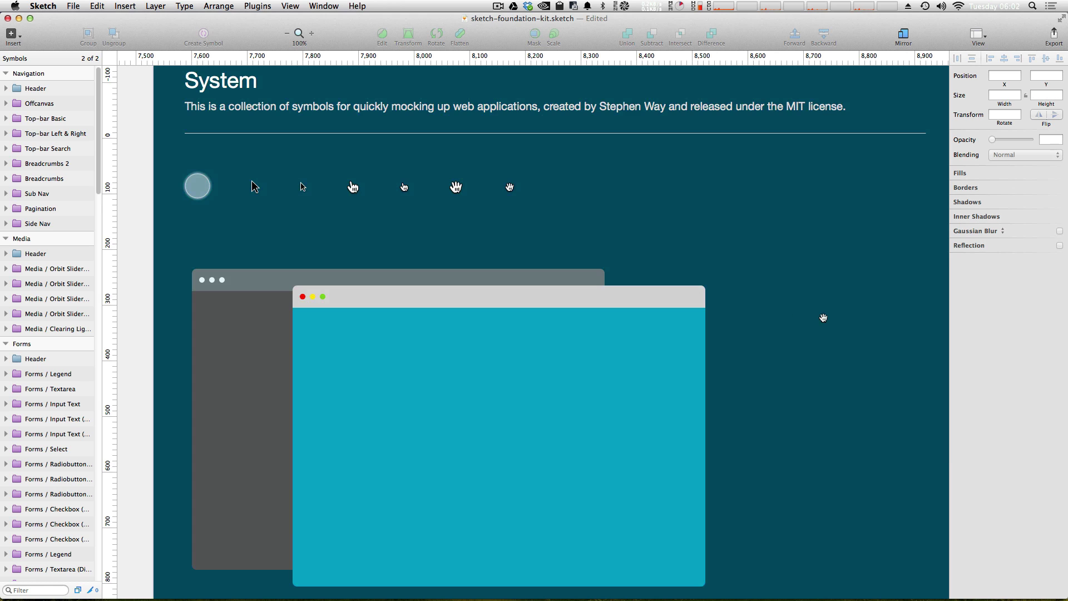
scroll(758, 330, right, 2)
scroll(758, 329, up, 2)
scroll(758, 330, down, 1)
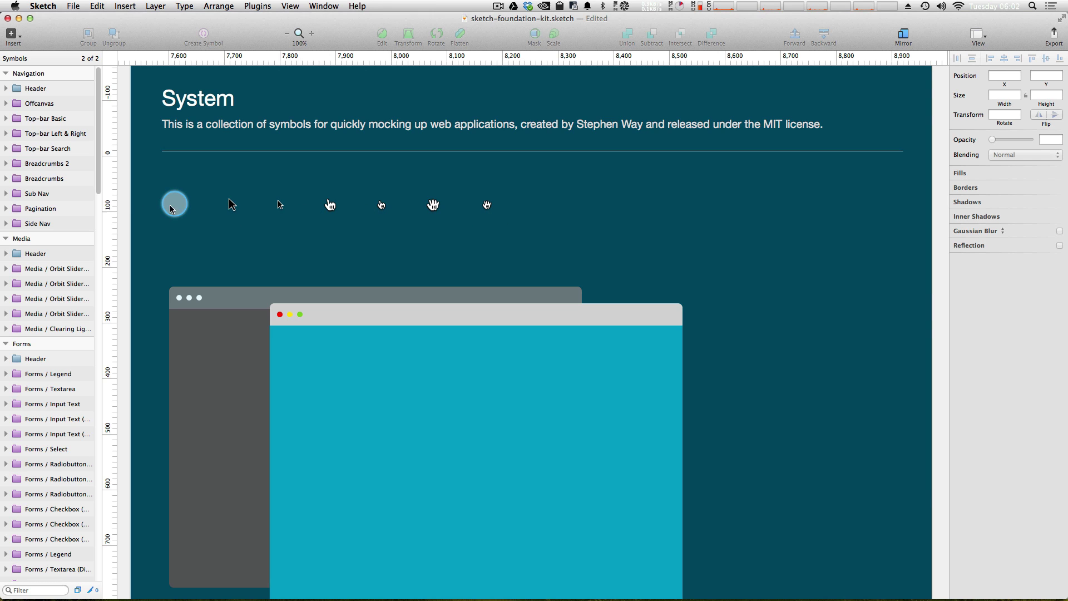
scroll(452, 214, right, 5)
scroll(451, 213, down, 3)
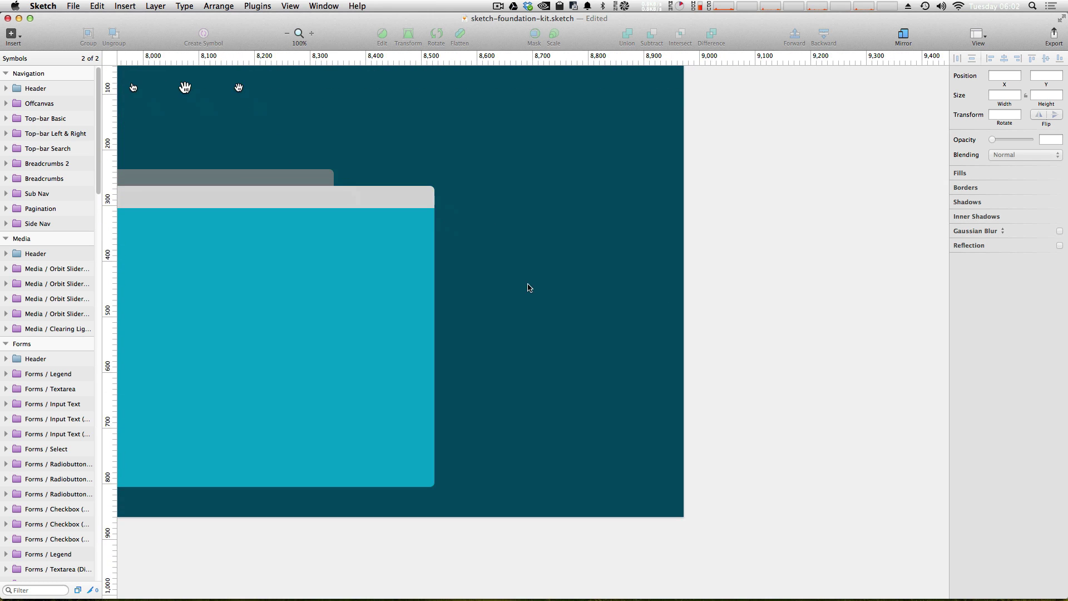
scroll(457, 235, left, 5)
scroll(501, 250, left, 5)
scroll(500, 251, up, 2)
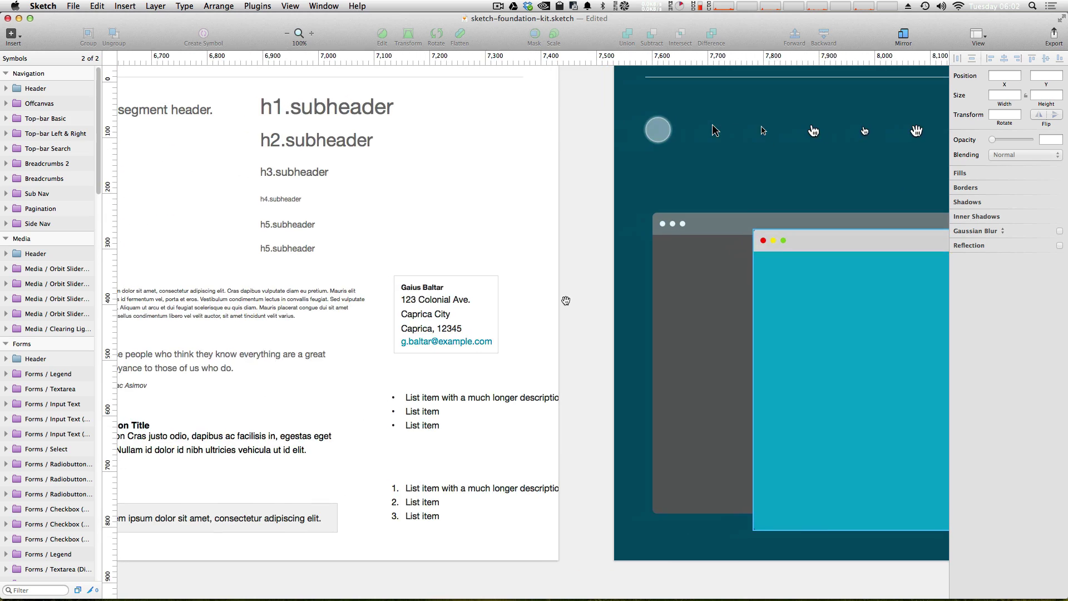
scroll(568, 284, left, 5)
scroll(598, 302, left, 3)
key(super+minus)
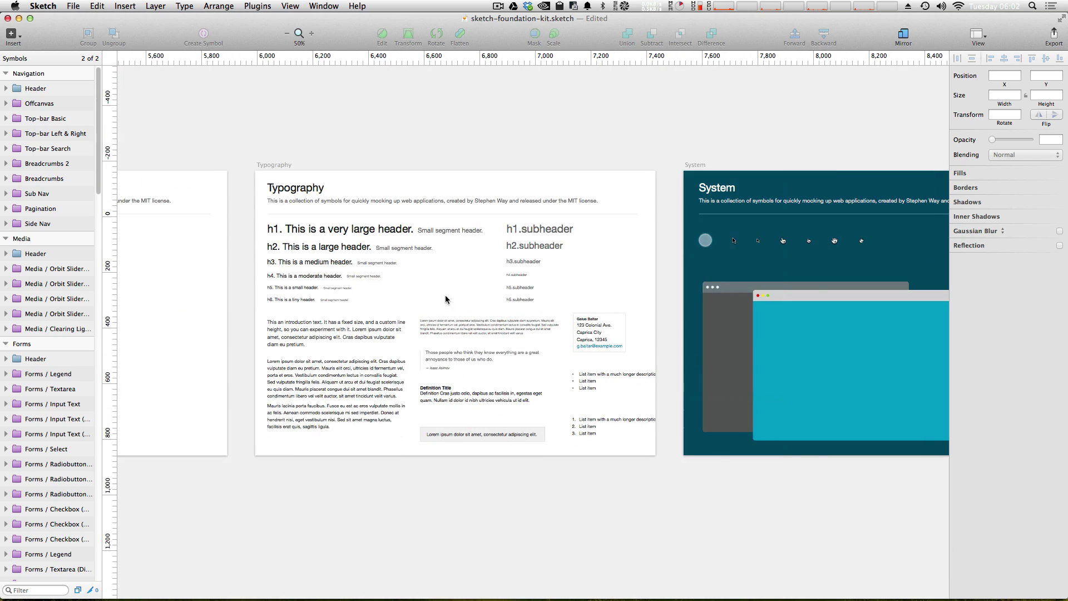
scroll(181, 287, left, 10)
scroll(181, 286, left, 10)
scroll(221, 362, left, 10)
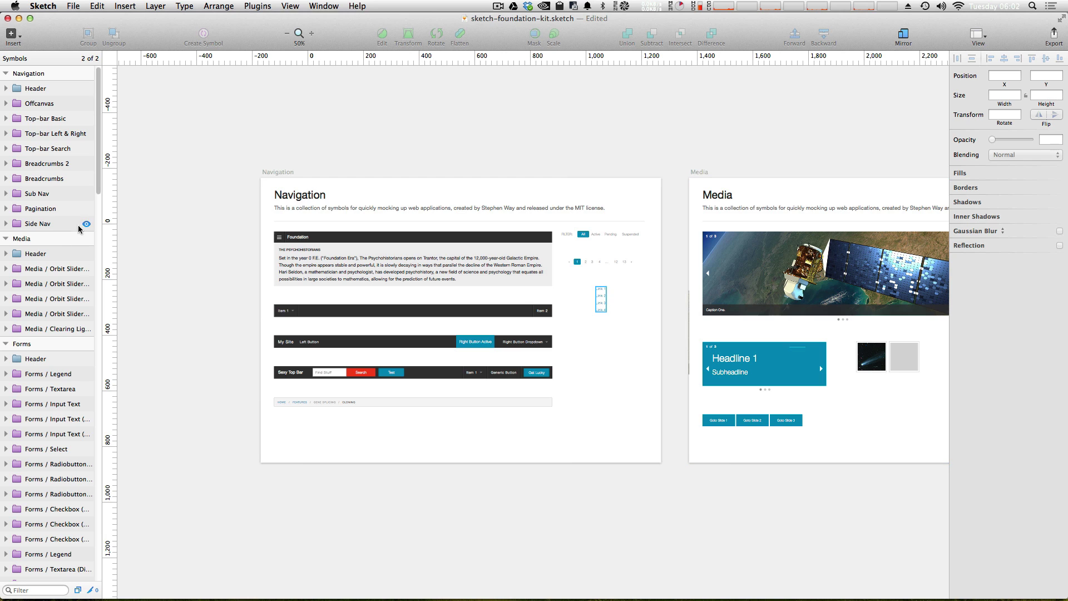
Step: Return to the Welcome page and pan across its artboards
click(17, 59)
click(43, 132)
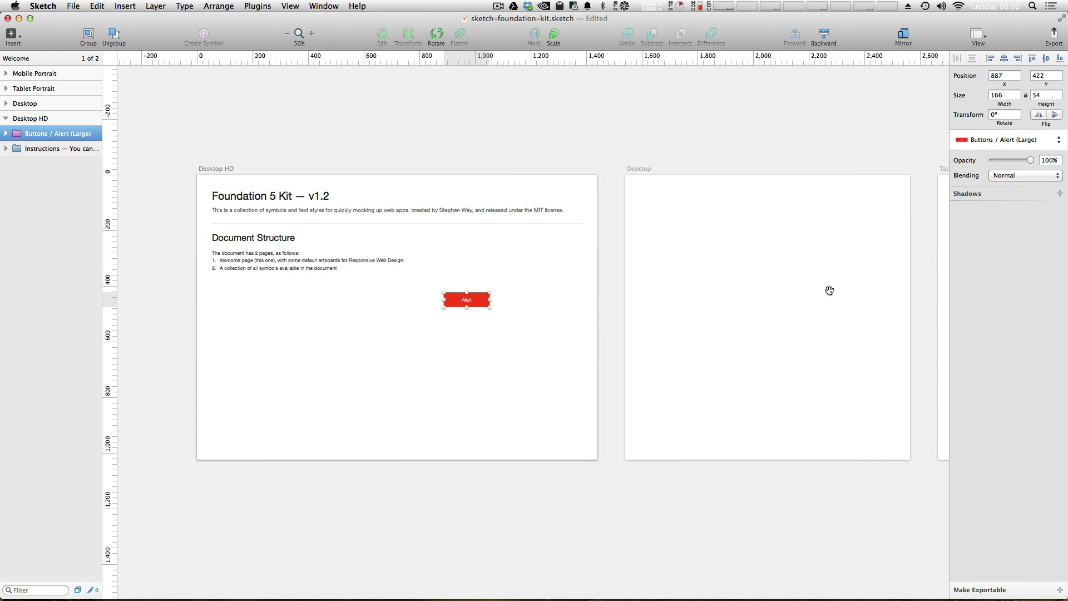
drag(827, 291, 563, 275)
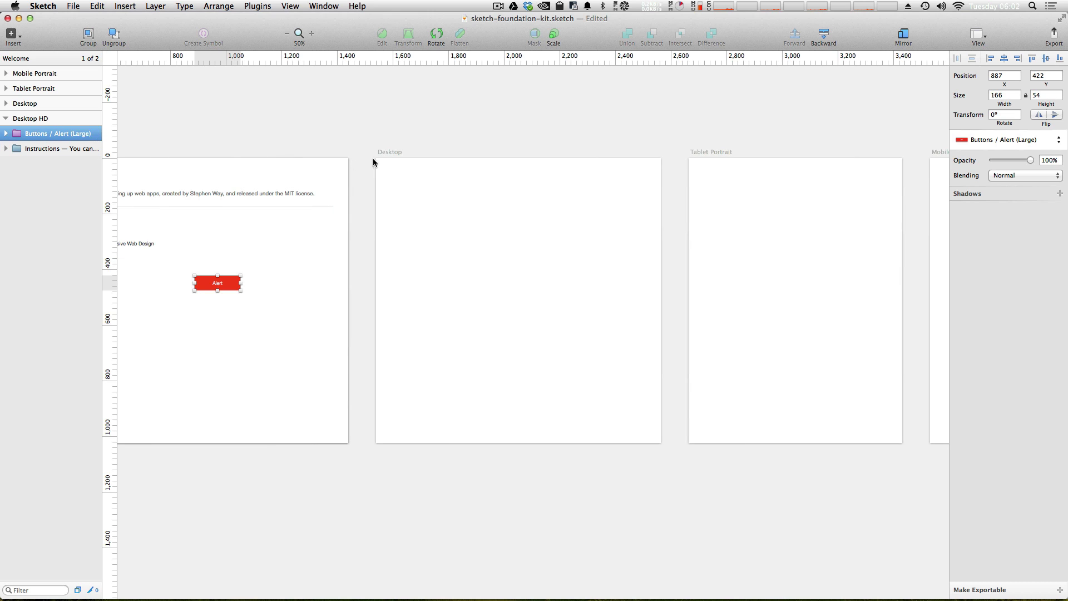
Step: Insert the Navigation Top-bar (Basic) symbol across the top of the Desktop artboard
click(13, 38)
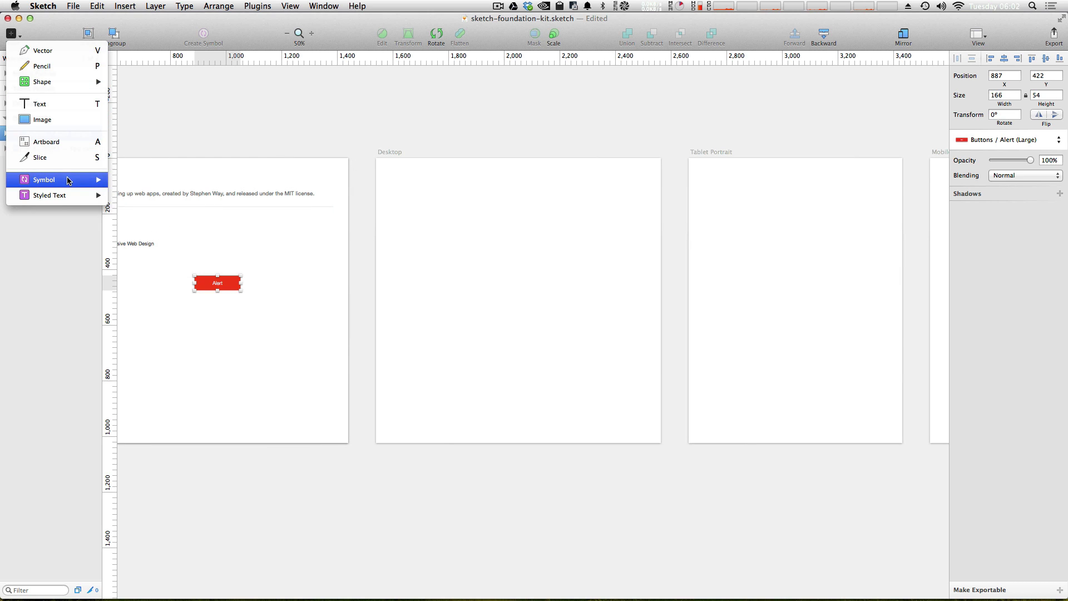
click(99, 185)
click(17, 38)
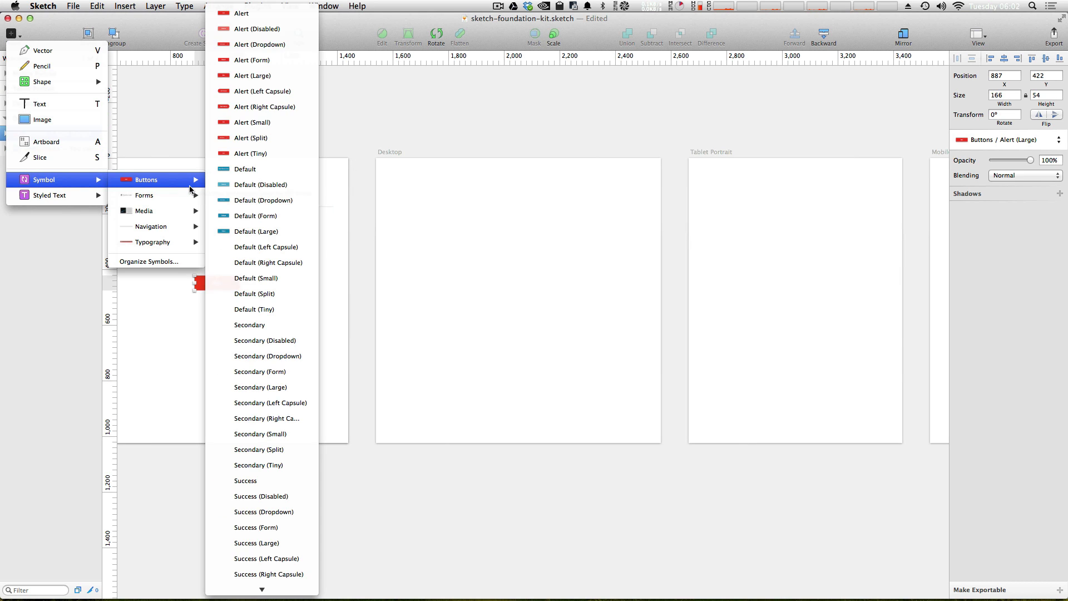
mouse_move(151, 226)
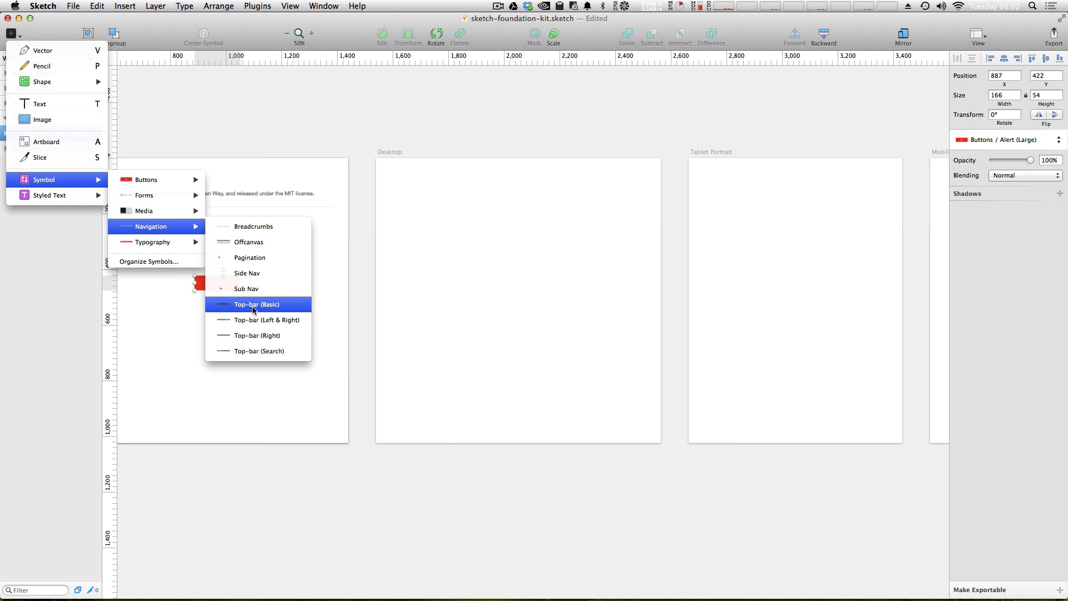
click(253, 307)
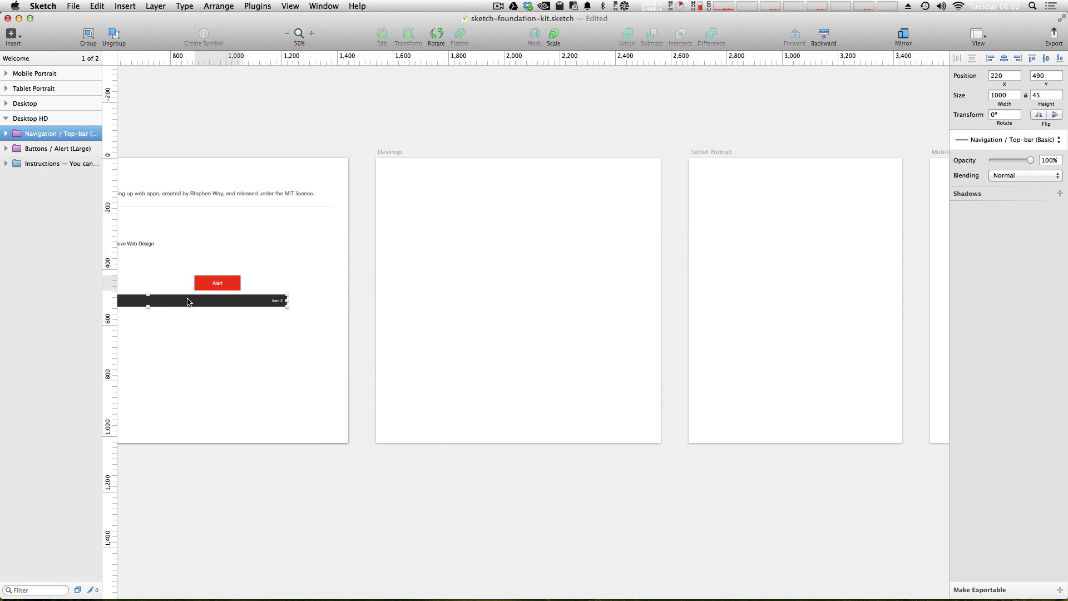
Step: Place the Top-bar (Basic) symbol on the Desktop artboard, 1024 wide at X 0, Y 0
mouse_move(188, 299)
mouse_down()
mouse_move(425, 240)
mouse_move(555, 171)
mouse_move(546, 169)
mouse_up()
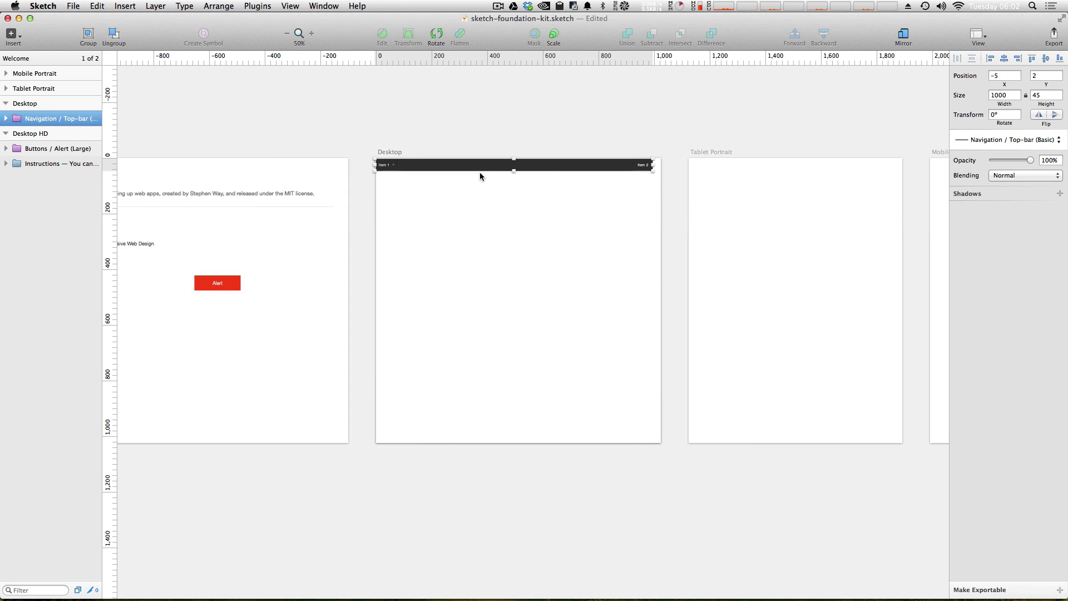
click(998, 97)
text(10)
key(Return)
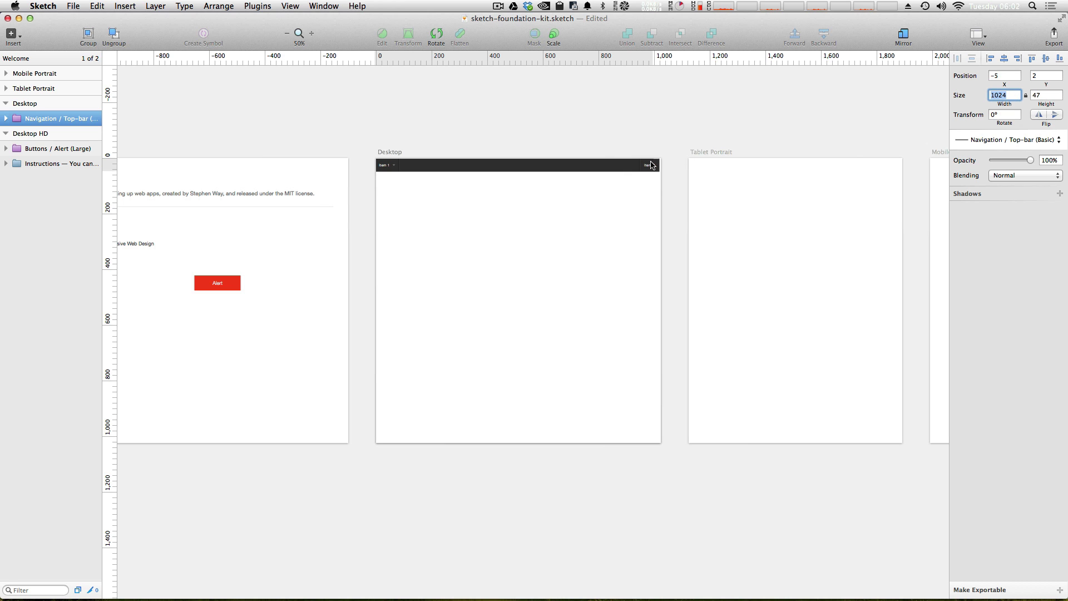
click(573, 146)
click(576, 170)
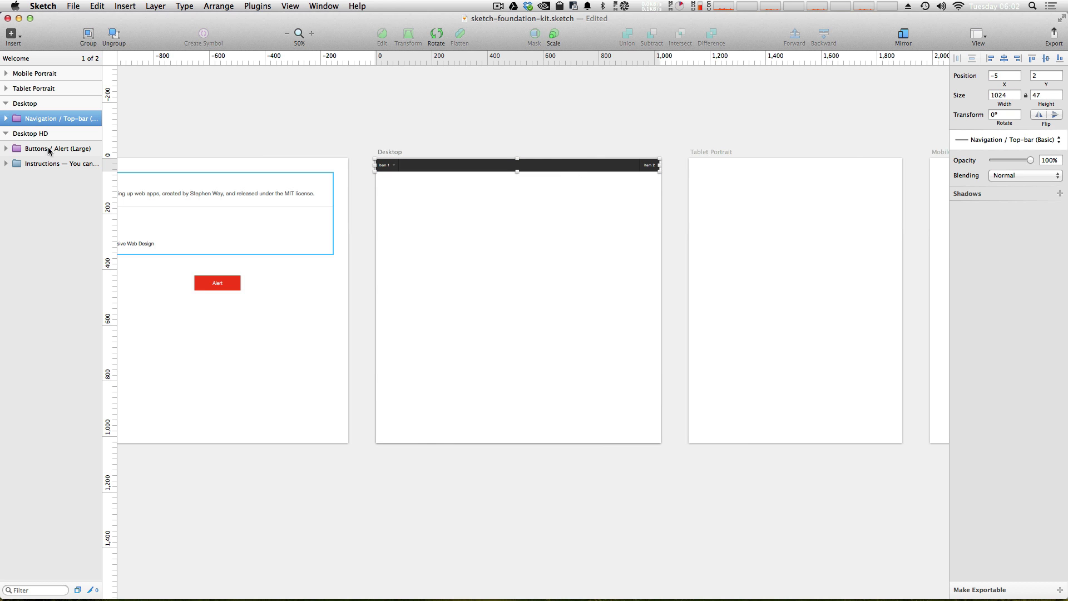
click(1004, 74)
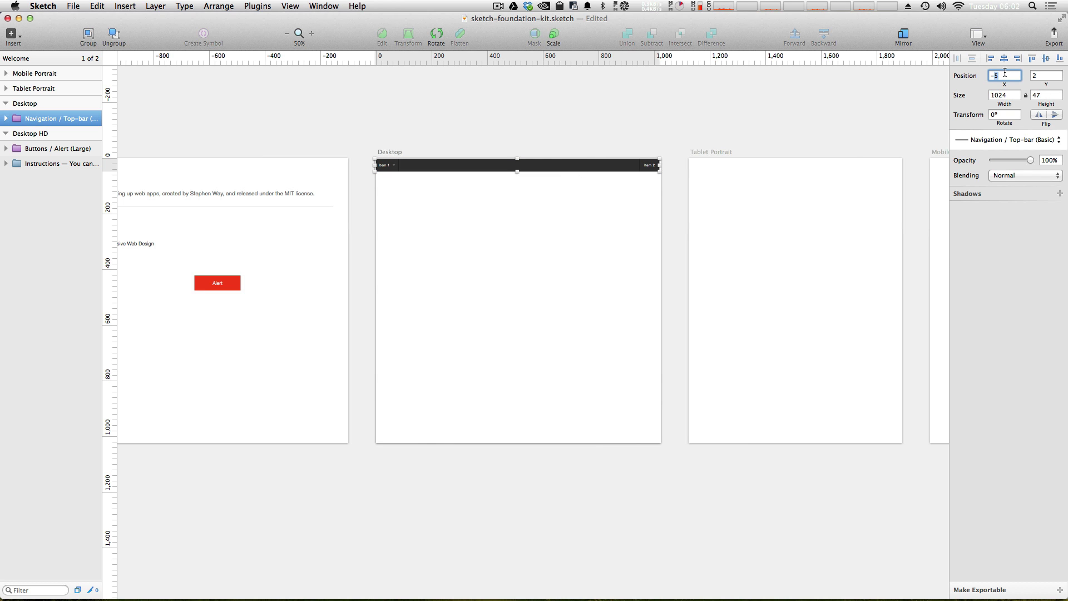
text(0)
key(Tab)
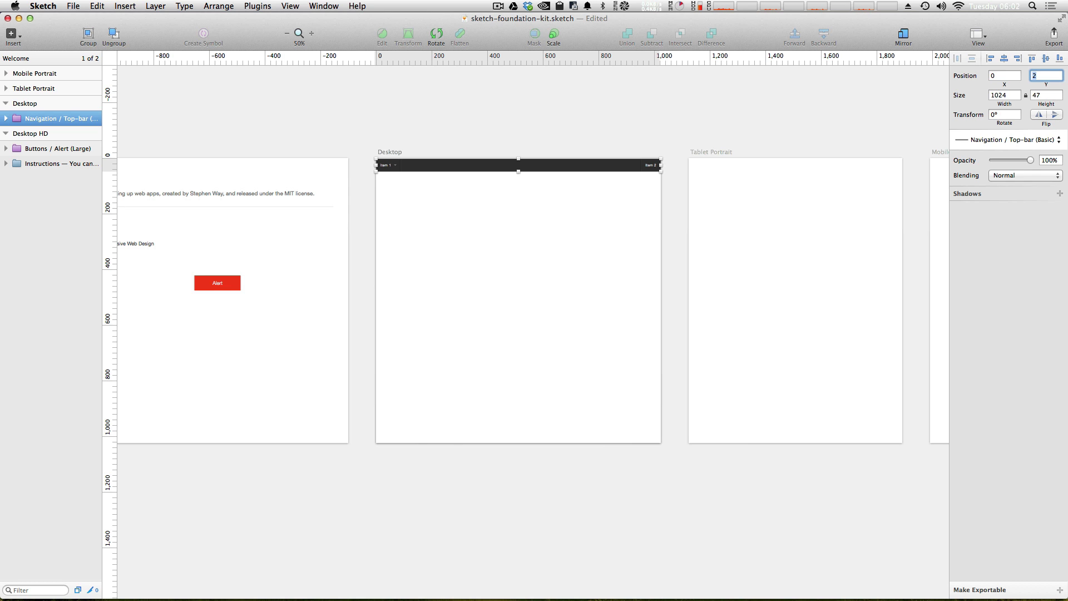
text(0)
key(Return)
click(481, 123)
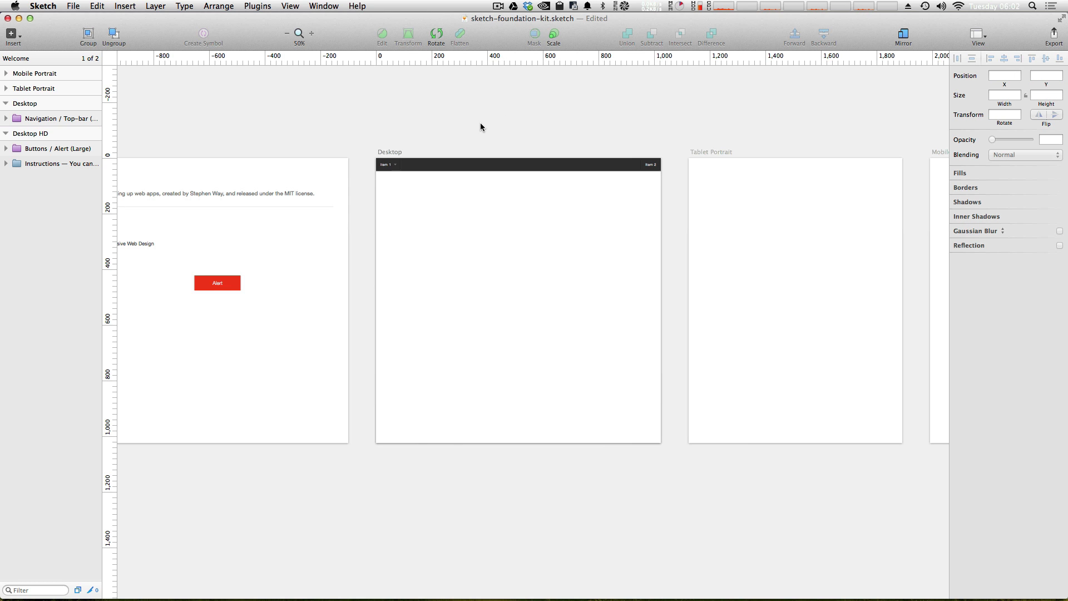
Step: Insert the Orbit Slider Photo symbol from the Media symbols
key(super+0)
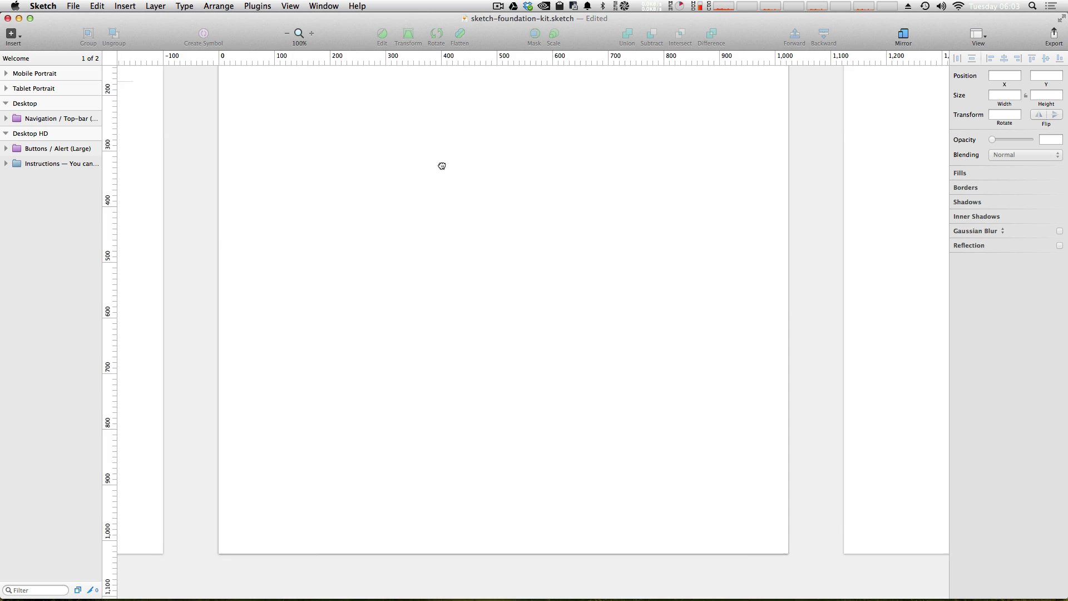
drag(442, 165, 470, 311)
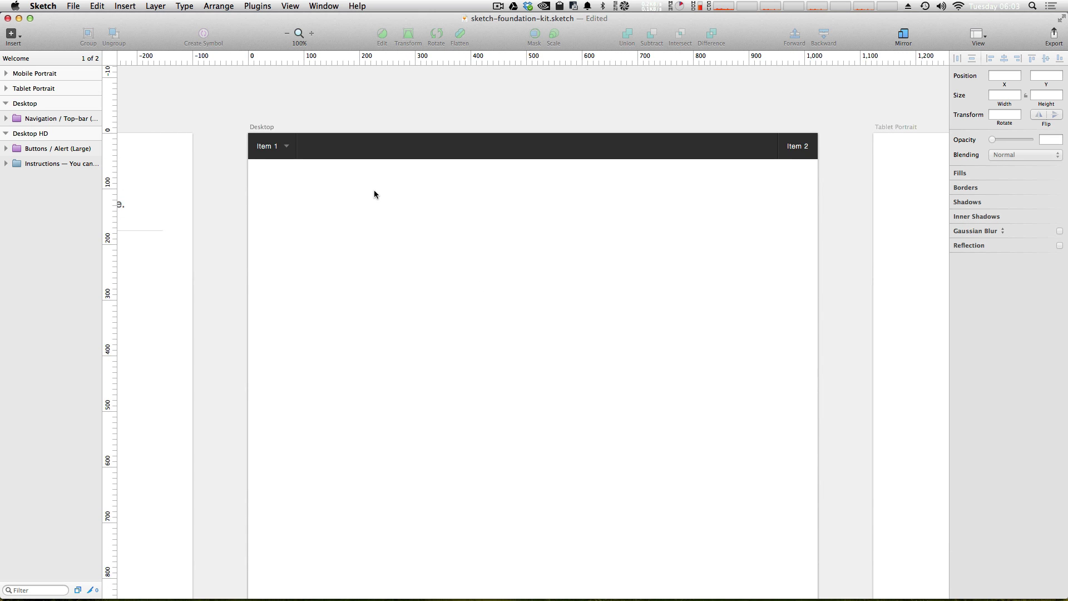
key(super+1)
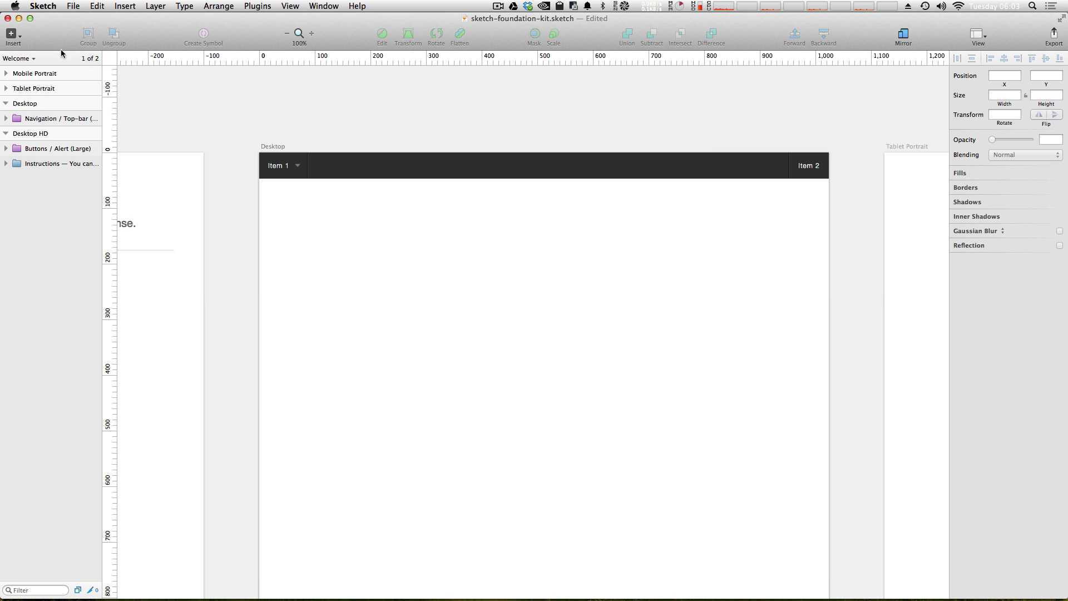
click(11, 35)
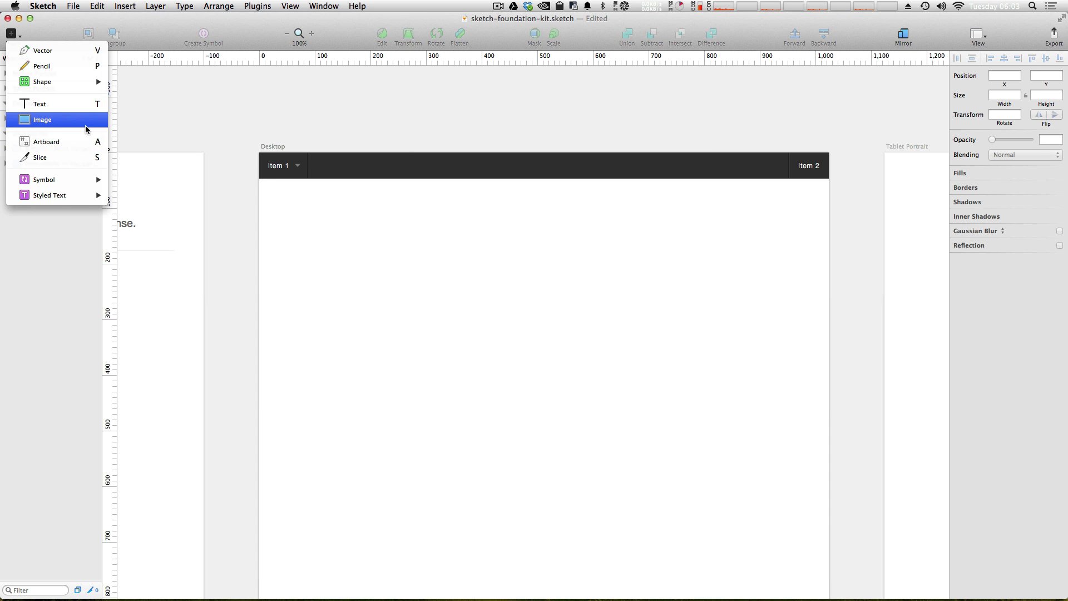
mouse_move(50, 179)
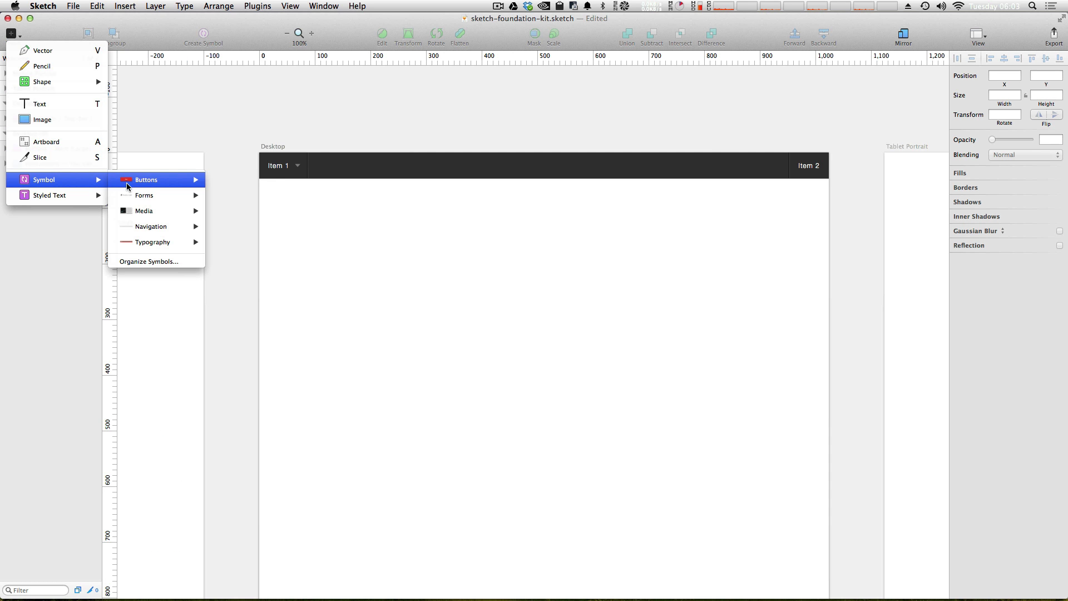
mouse_move(144, 211)
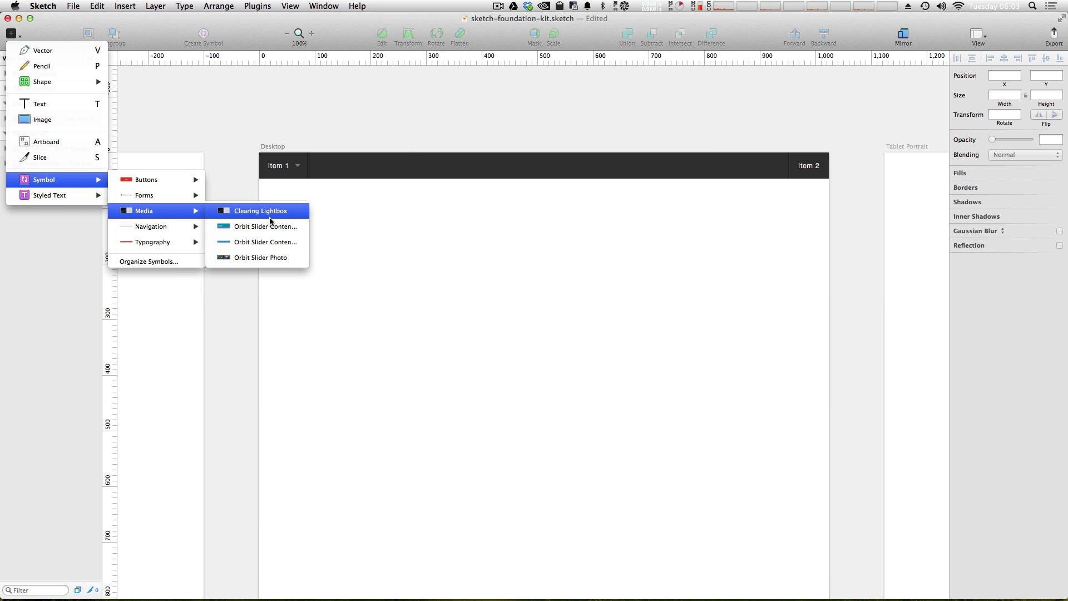
click(290, 259)
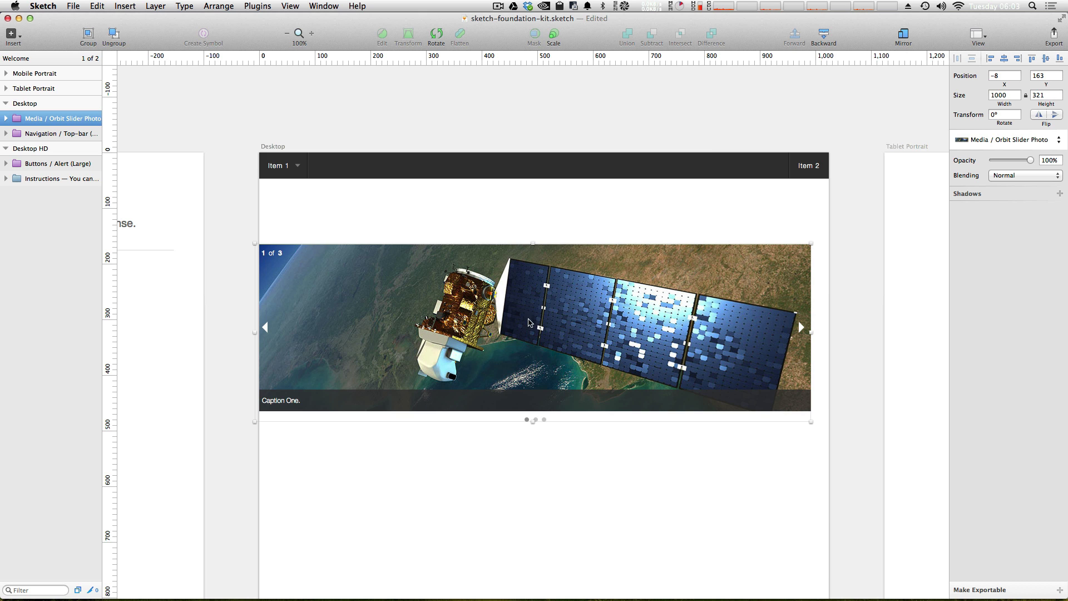
scroll(513, 323, left, 3)
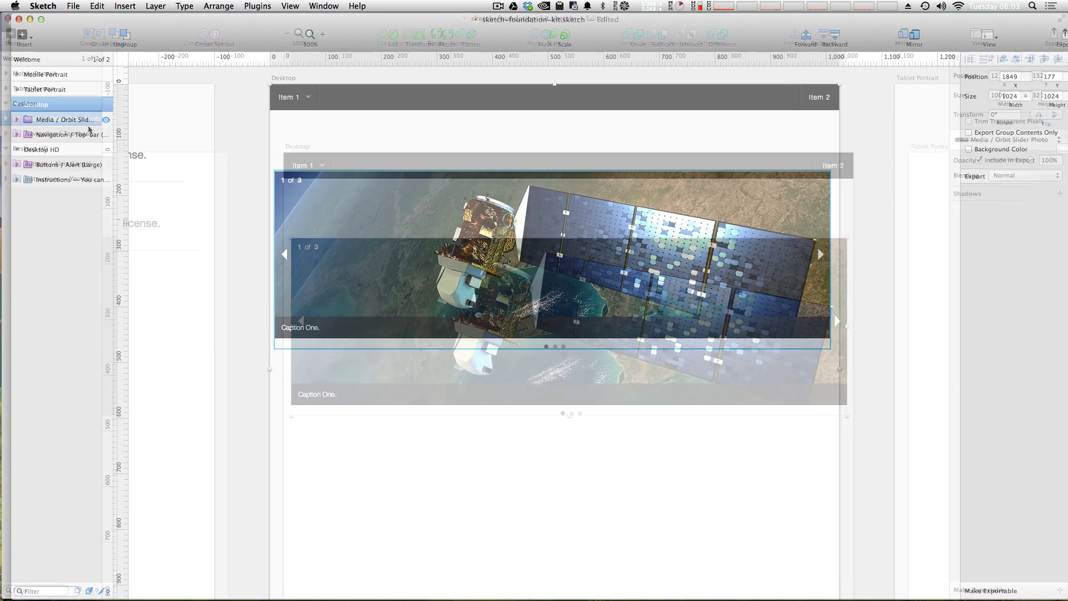
Step: Move the Orbit Slider Photo down so it sits beneath the top bar
click(71, 119)
drag(380, 225, 383, 227)
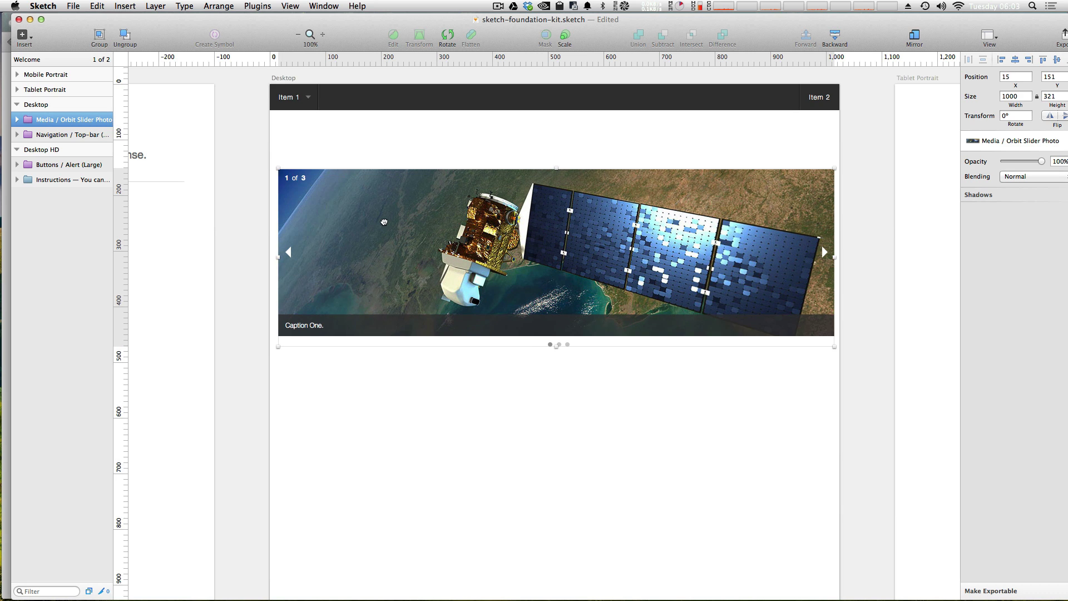
drag(519, 217, 517, 252)
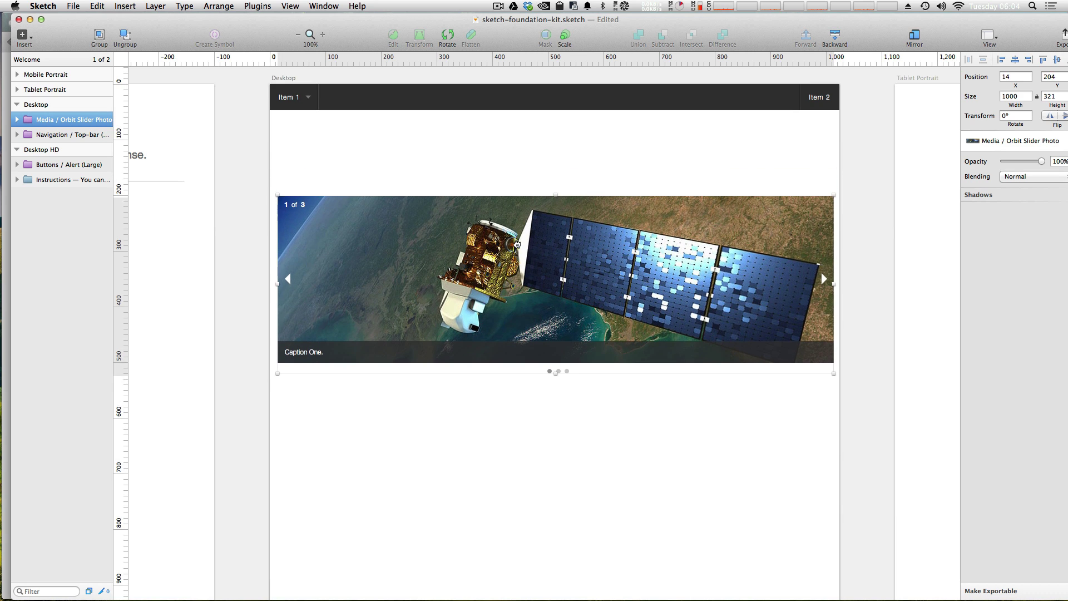
click(849, 217)
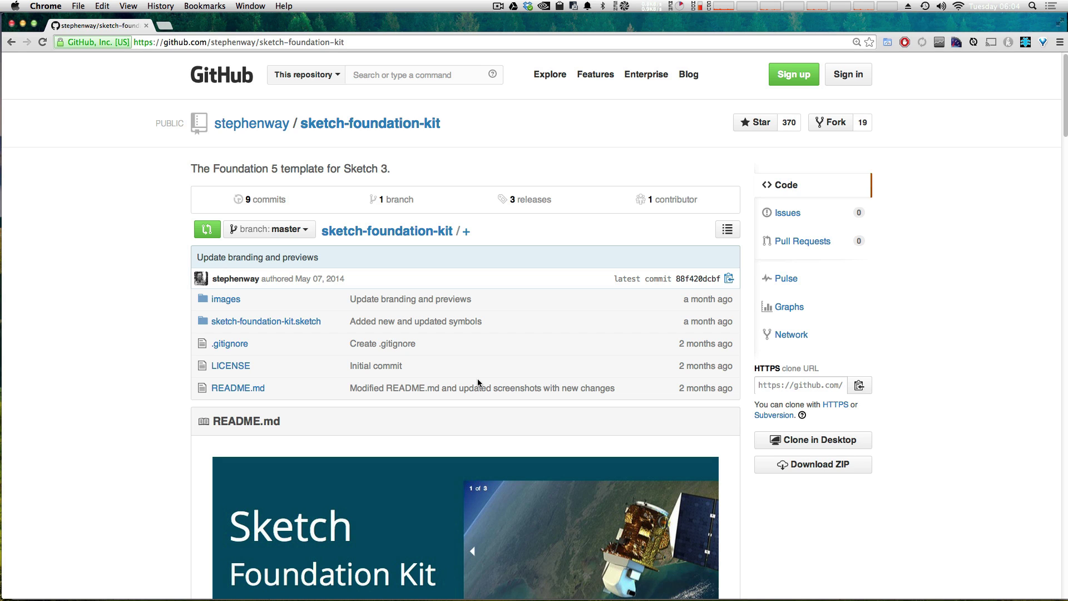
Step: Select the sketch-foundation-kit repository URL in Chrome's address bar
click(243, 42)
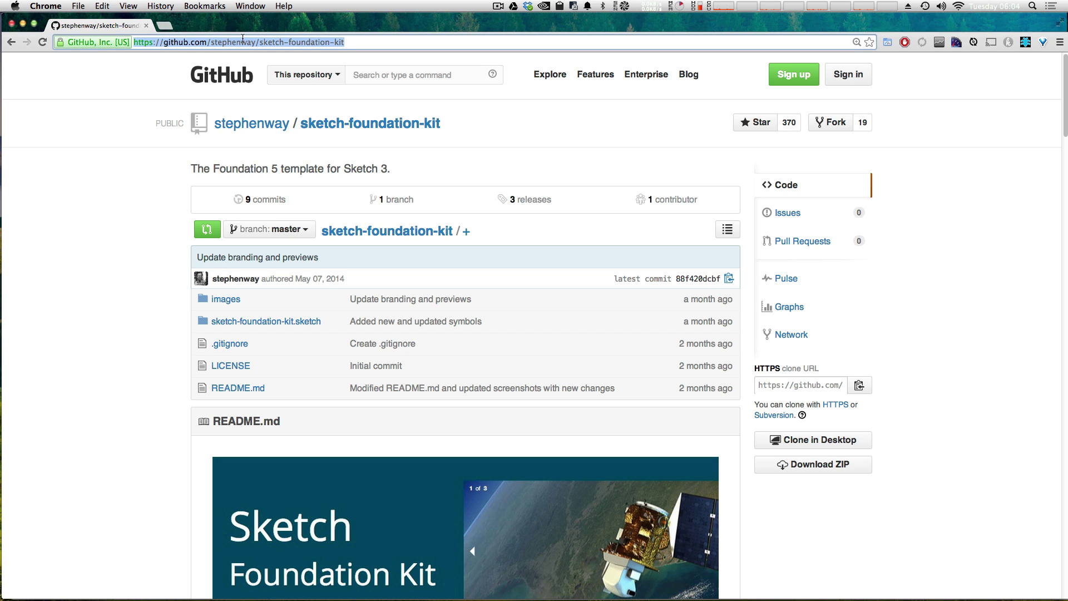